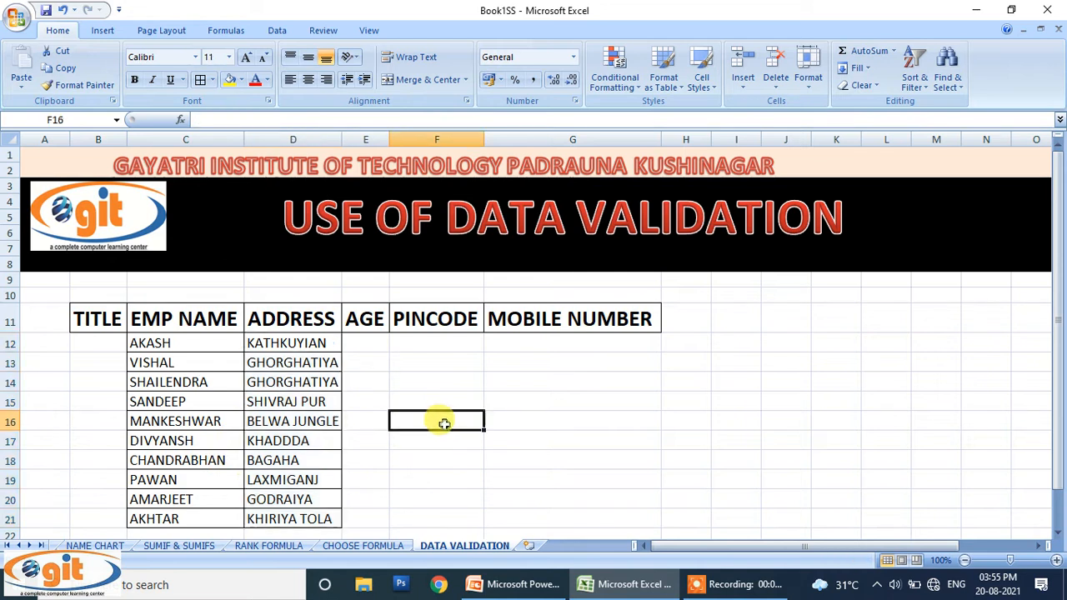
Step: Select the empty TITLE cells B12 to B21 beside the ten employee names
click(375, 342)
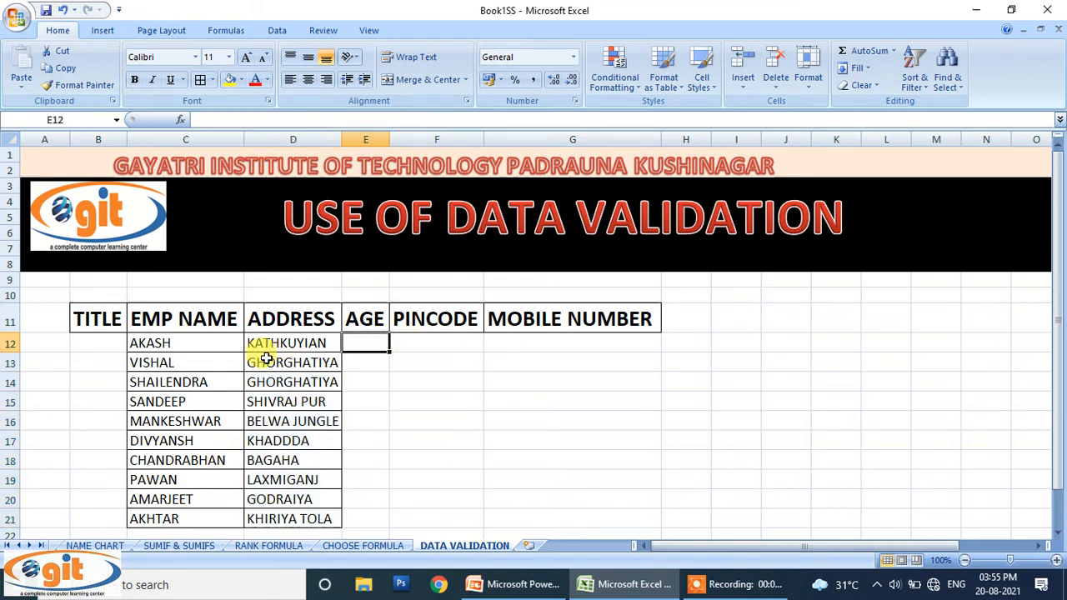
click(105, 341)
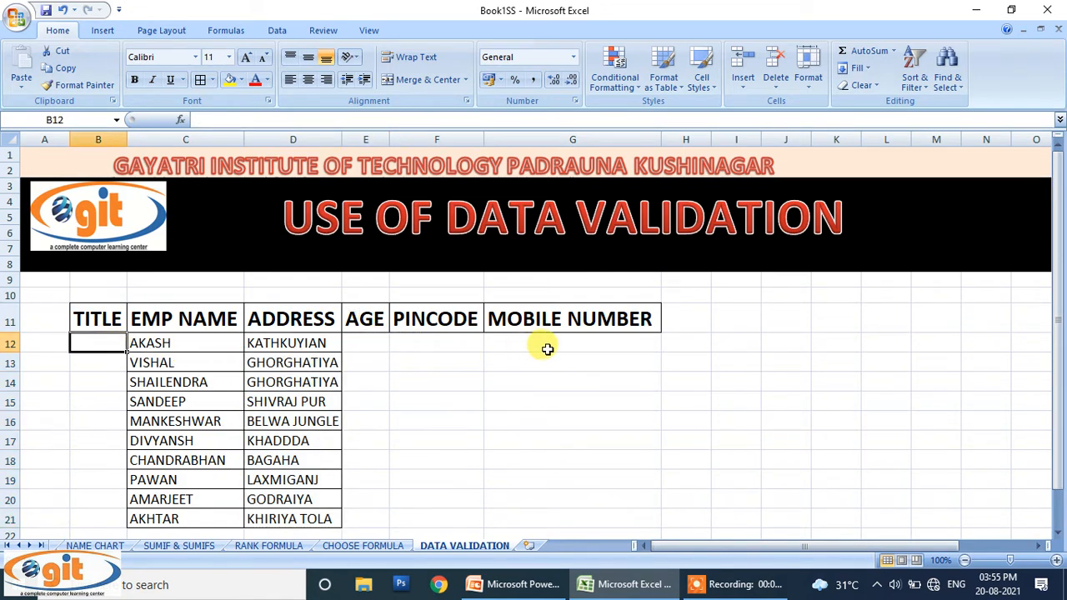
scroll(577, 392, down, 1)
scroll(579, 395, up, 1)
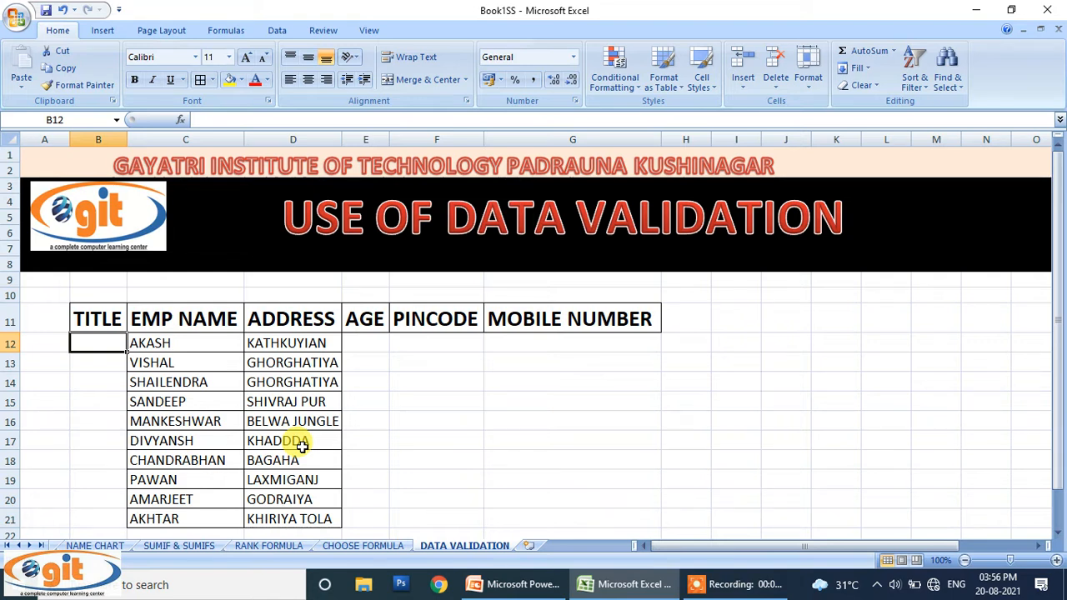
click(440, 362)
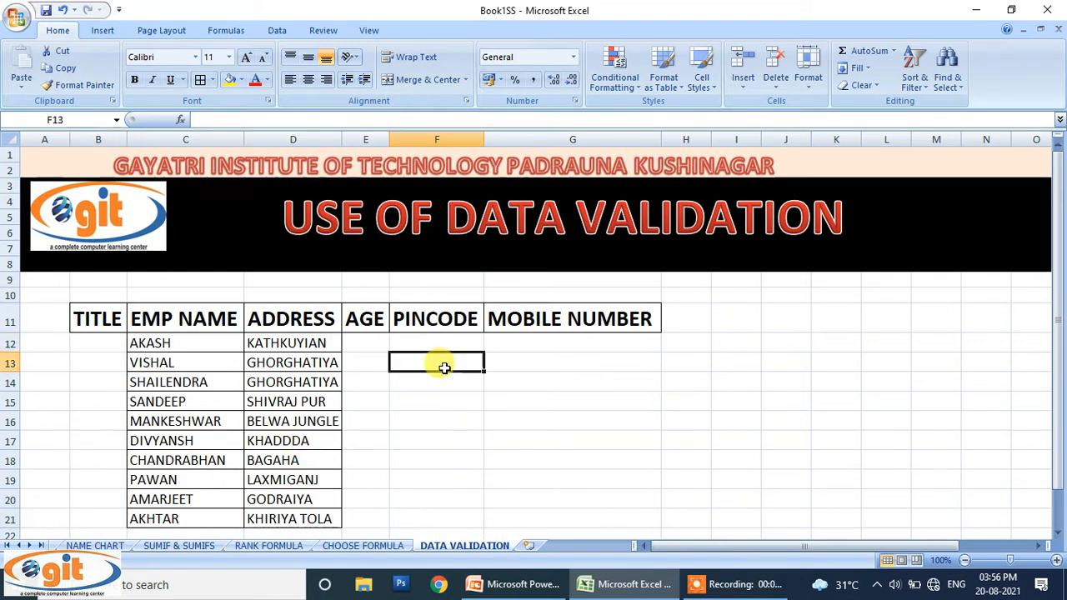
drag(118, 343, 122, 521)
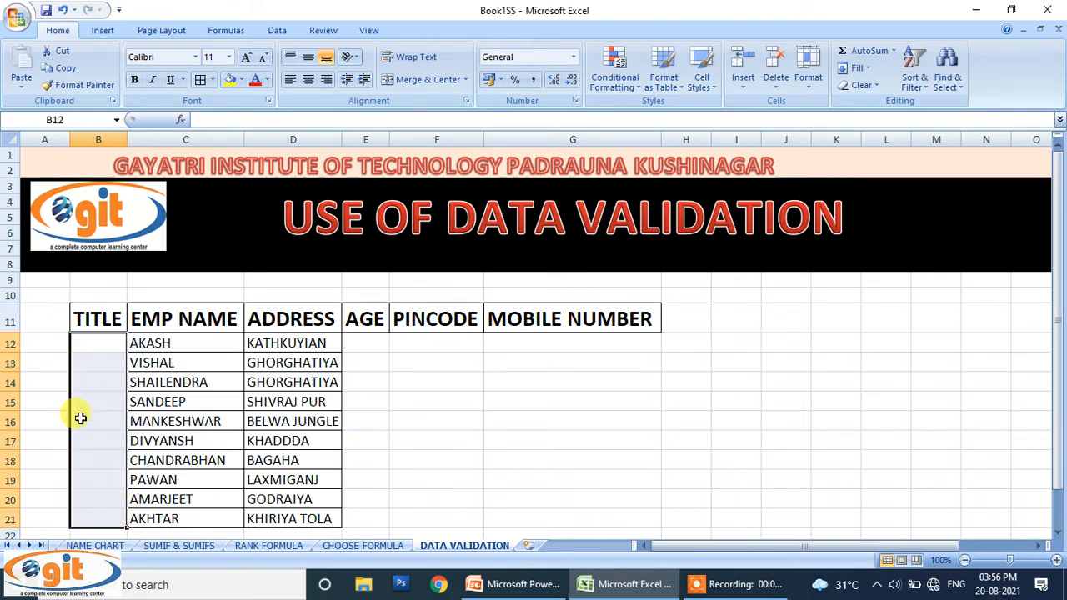
Step: Look over the Allow choices in Data Validation, then close the dialog unchanged
click(280, 30)
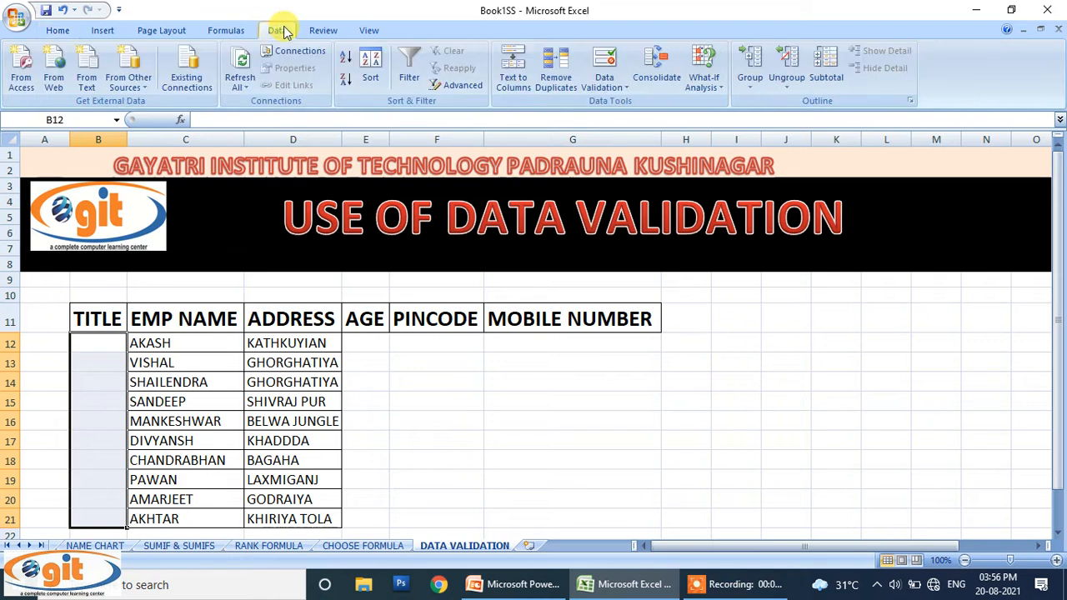
click(595, 70)
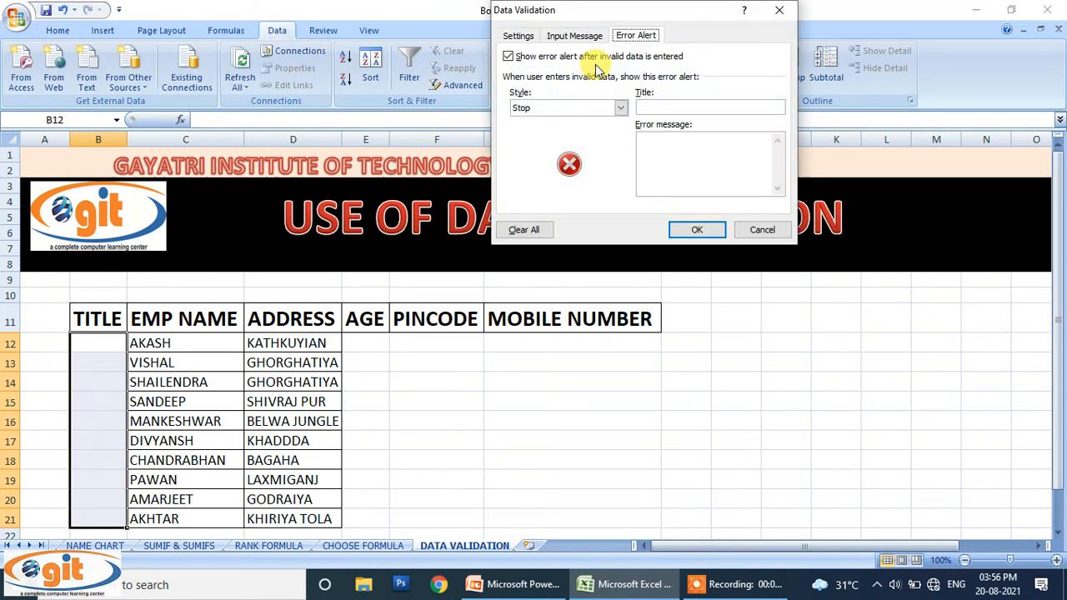
click(518, 36)
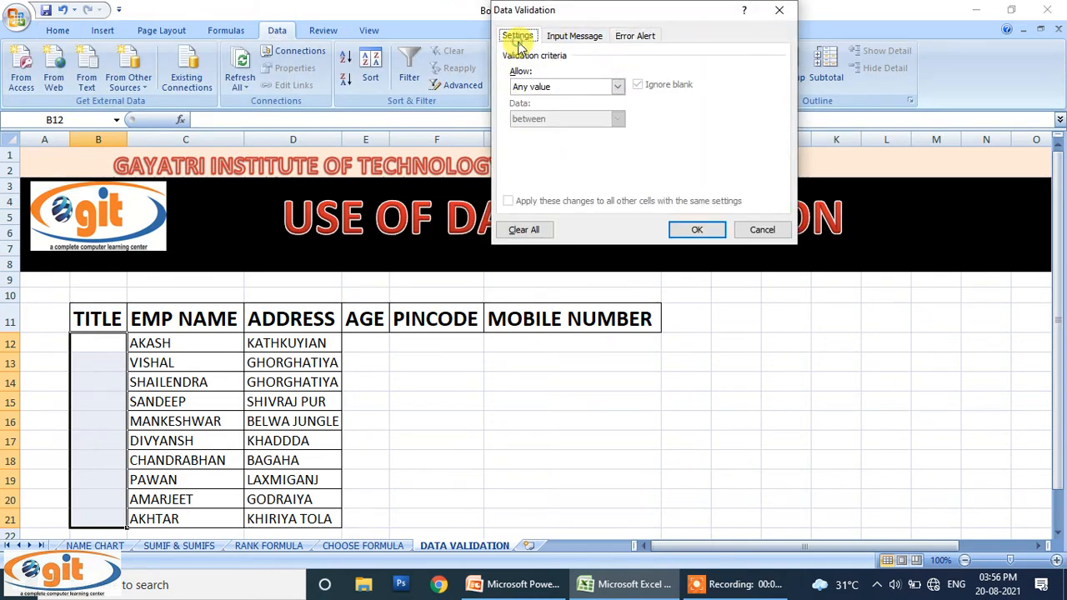
click(569, 86)
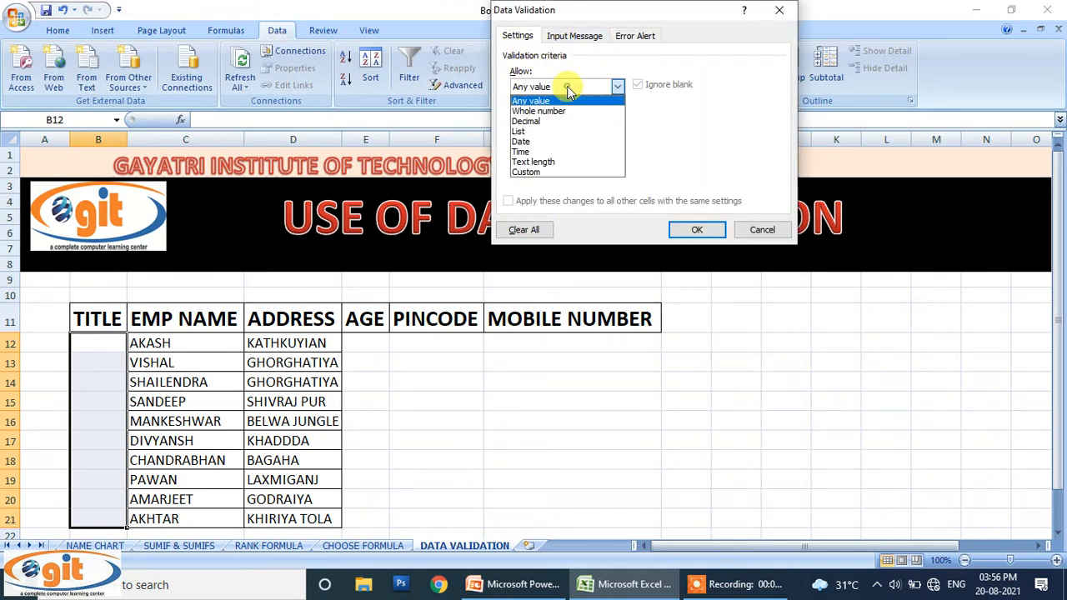
click(768, 18)
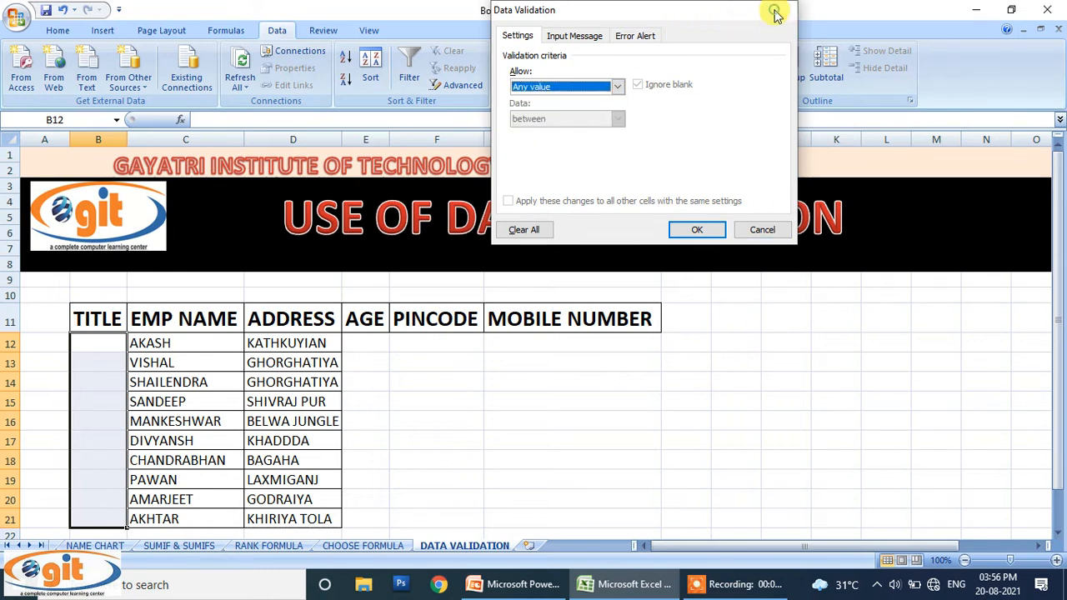
click(775, 12)
click(802, 320)
click(842, 341)
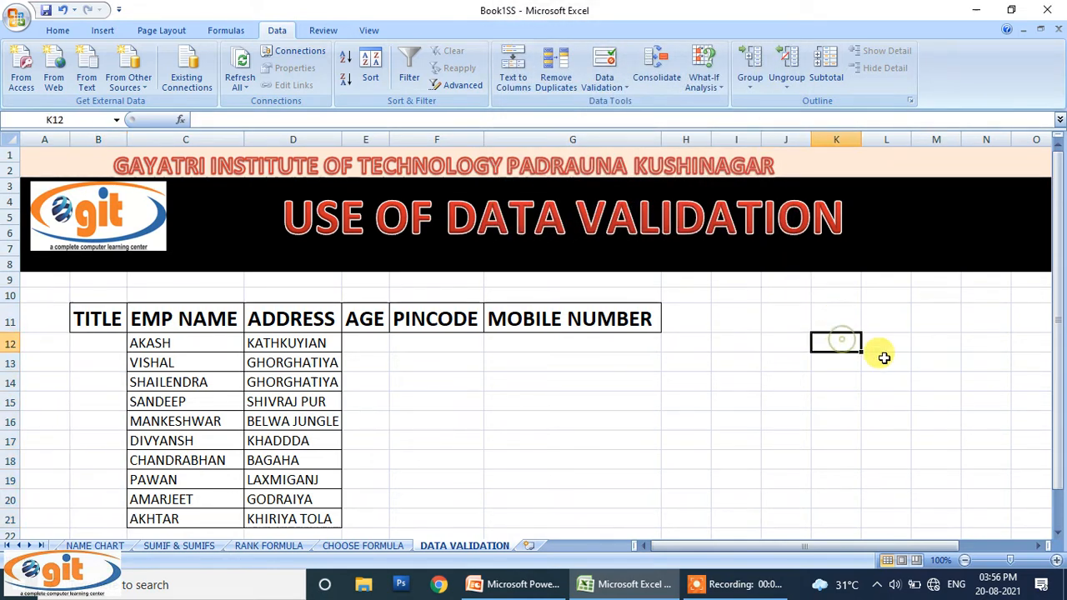
Step: Enter the titles MR, MRS and KUMARI in cells K12 to K14
text(MR)
key(Return)
text(MRS)
key(Return)
text(KUMARI)
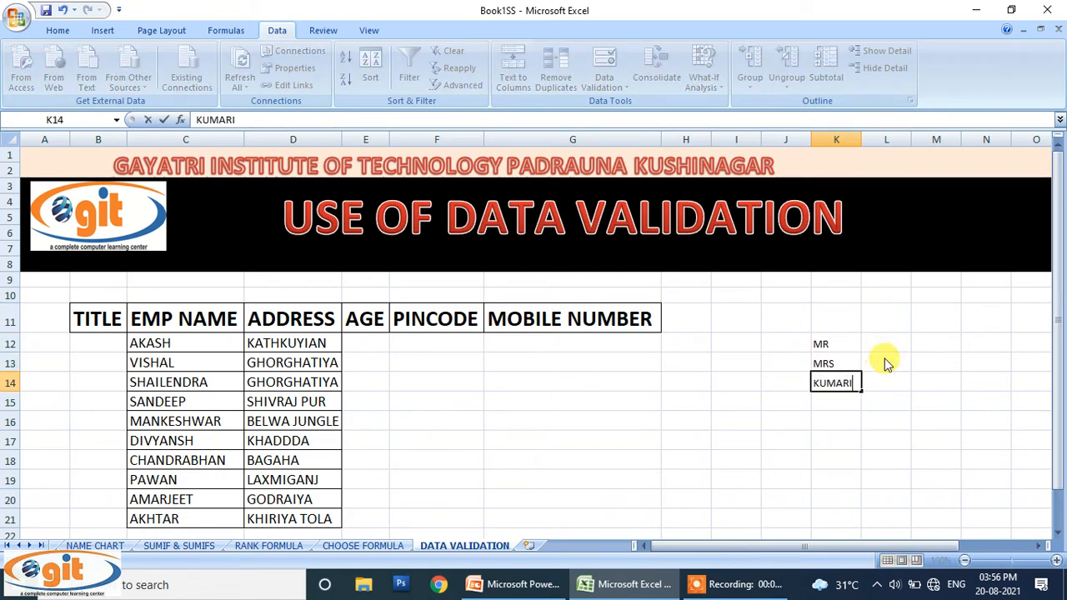
key(Return)
Step: Give B12:B21 List validation sourced from the titles in K12:K14
drag(98, 342, 117, 513)
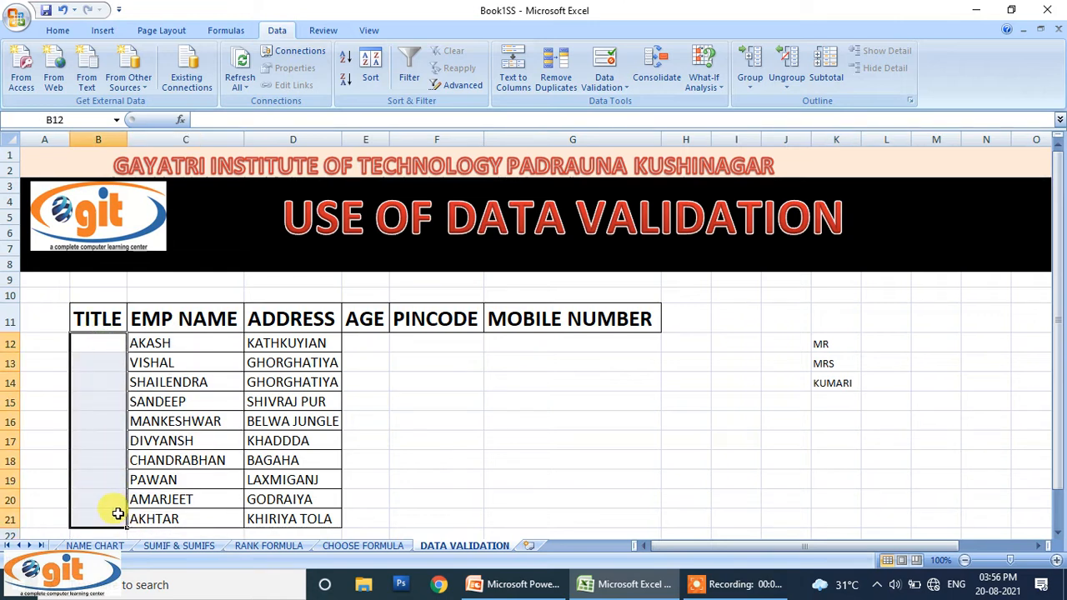
click(592, 72)
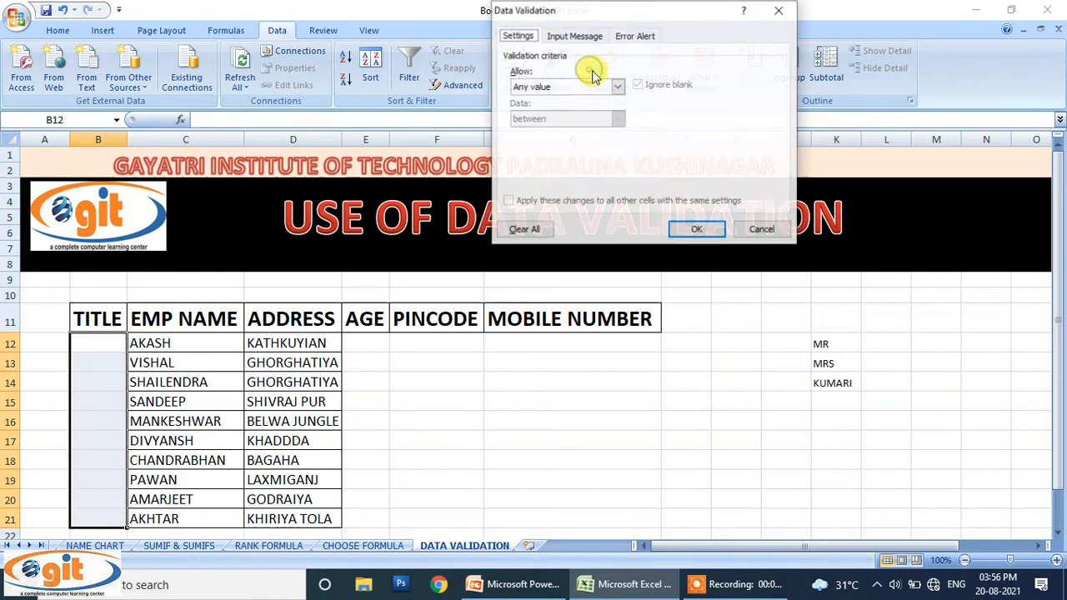
click(600, 89)
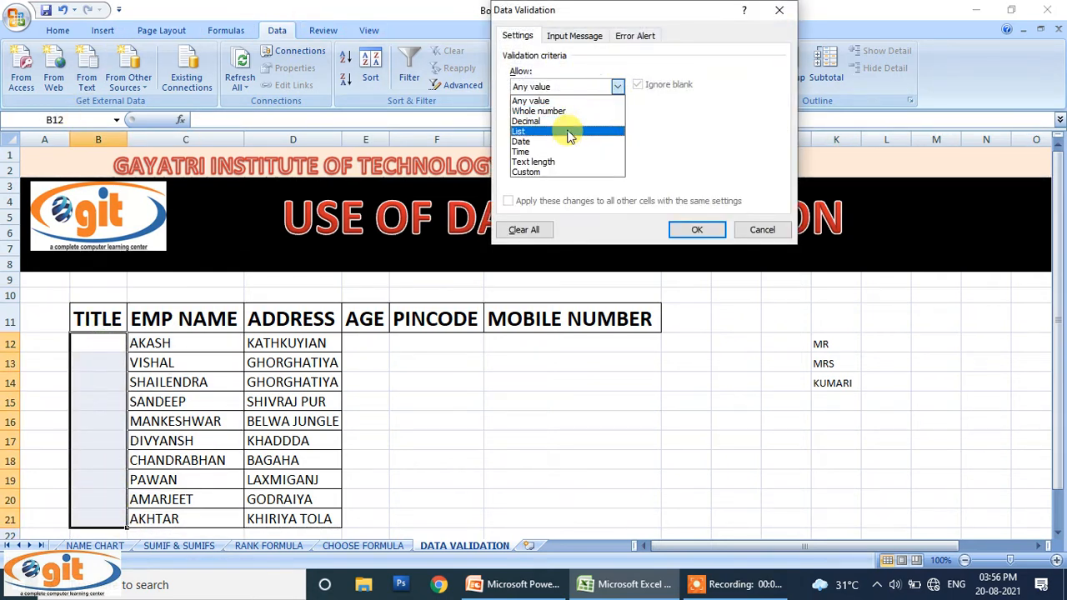
click(567, 133)
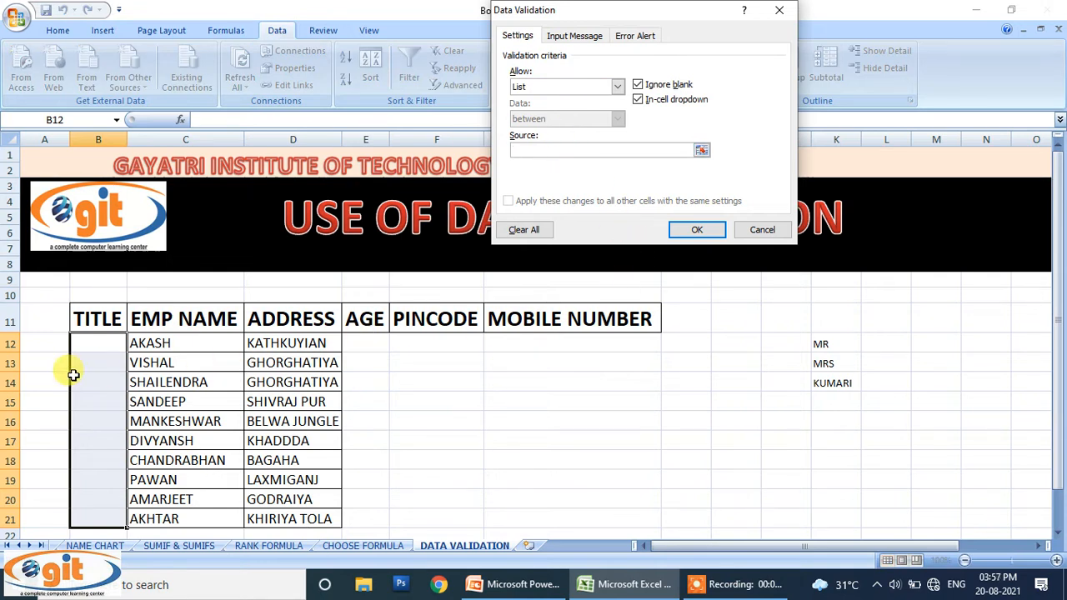
drag(818, 342, 818, 386)
click(698, 231)
click(703, 395)
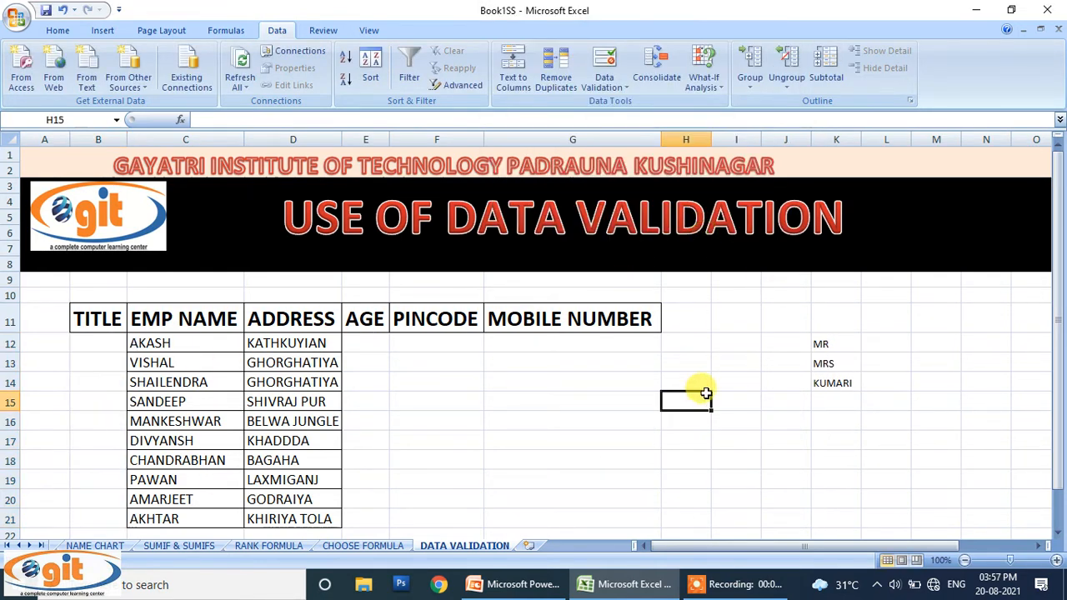
click(119, 346)
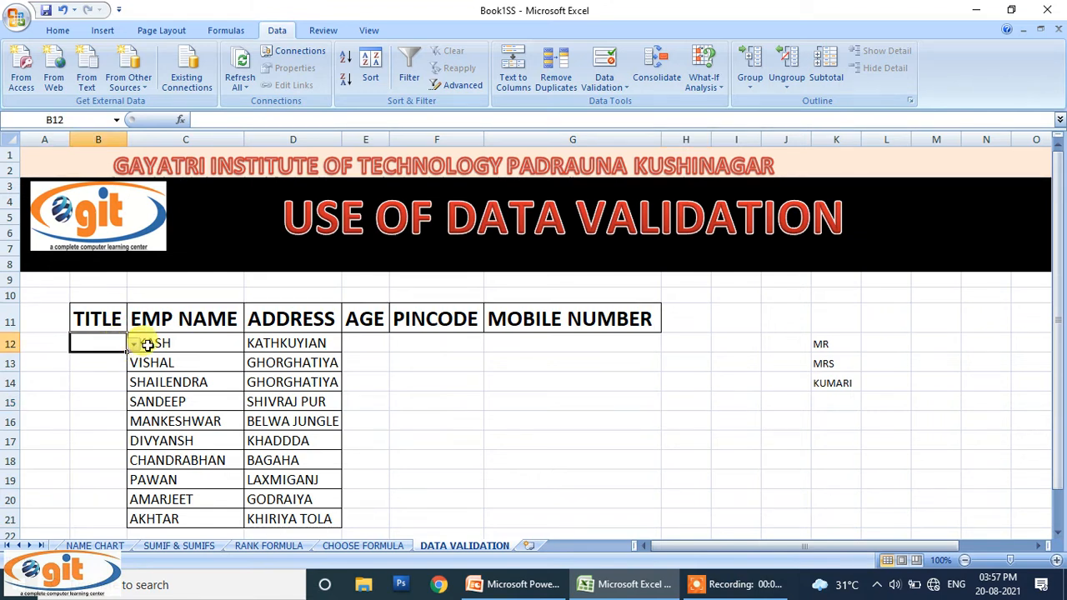
Step: Pick MR from B12's dropdown as AKASH's title
click(201, 348)
click(112, 346)
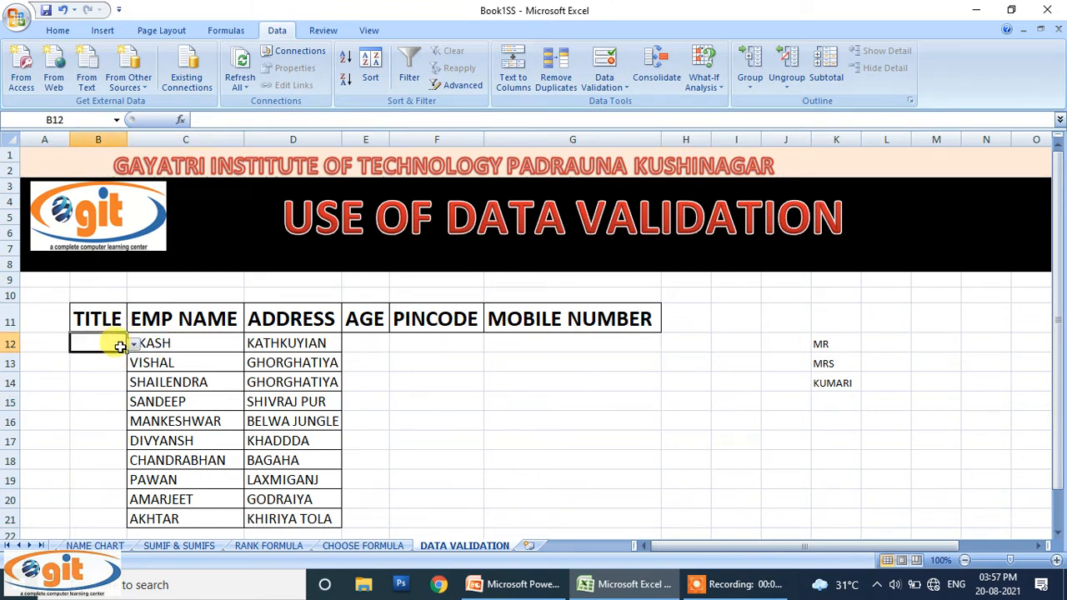
click(134, 344)
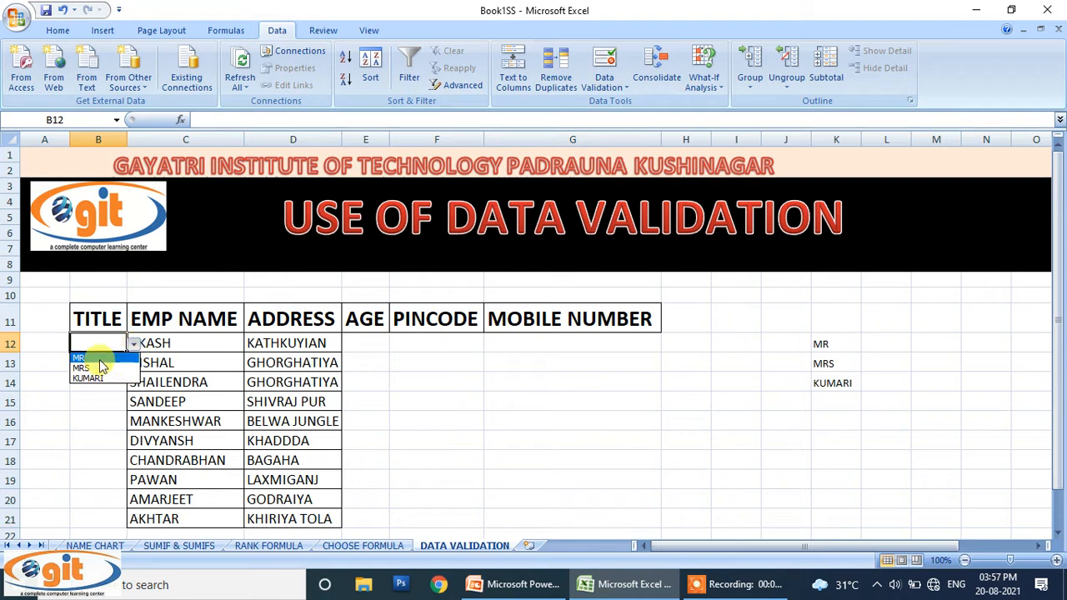
click(99, 357)
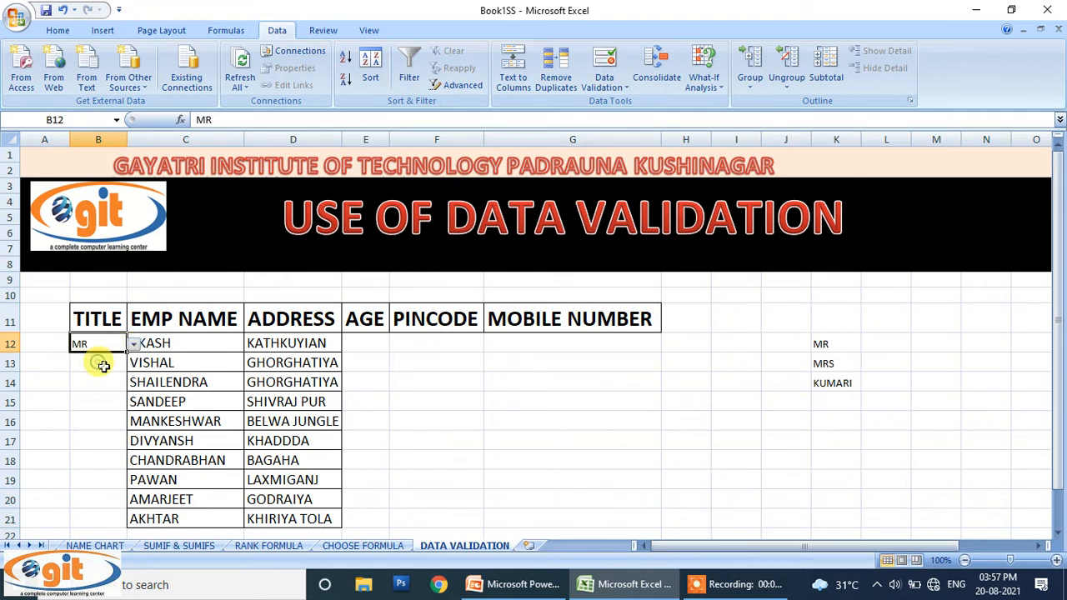
Step: Set SANDEEP's title in B15 to MR, briefly trying MRS before switching back
click(115, 403)
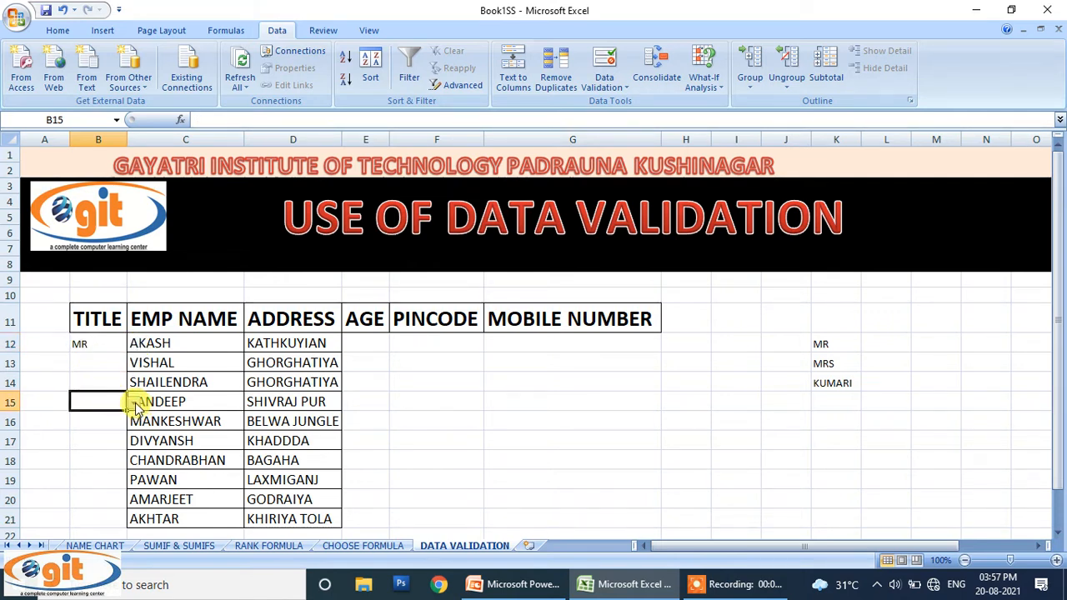
click(133, 402)
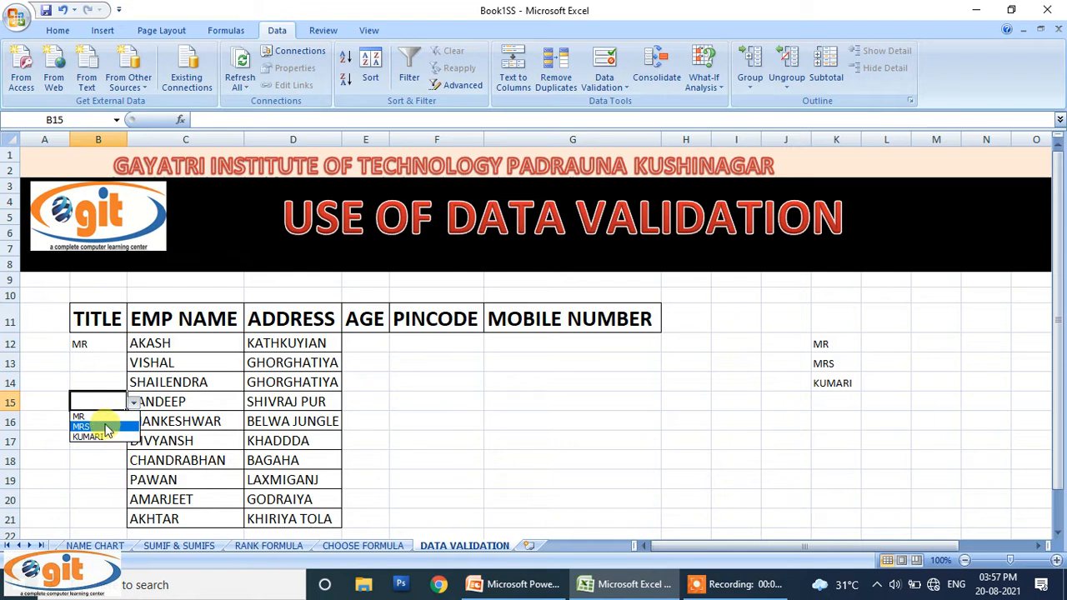
click(102, 417)
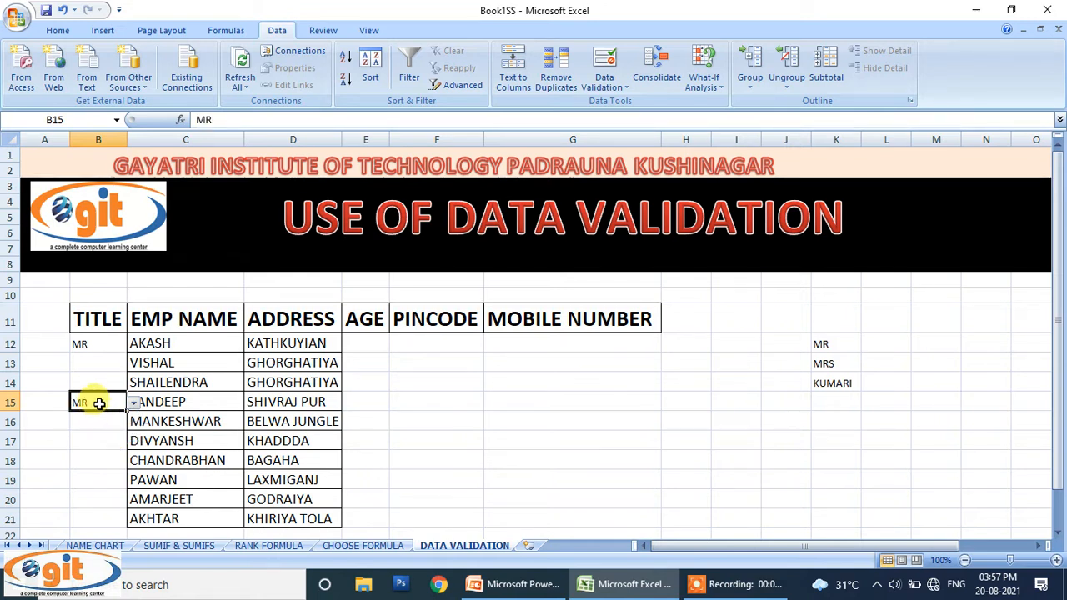
click(132, 403)
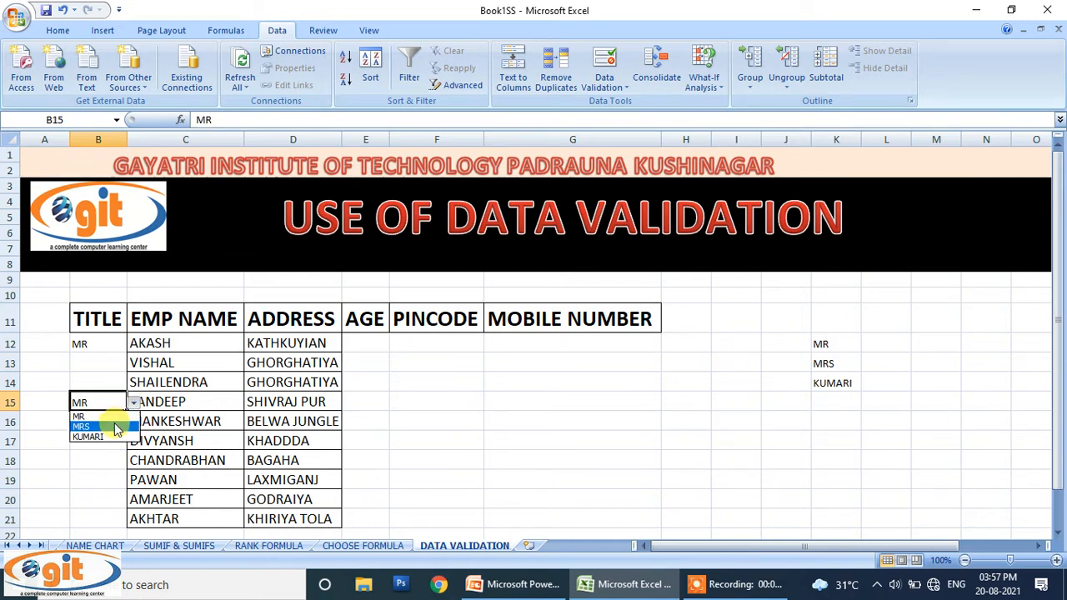
click(105, 426)
click(133, 402)
click(107, 416)
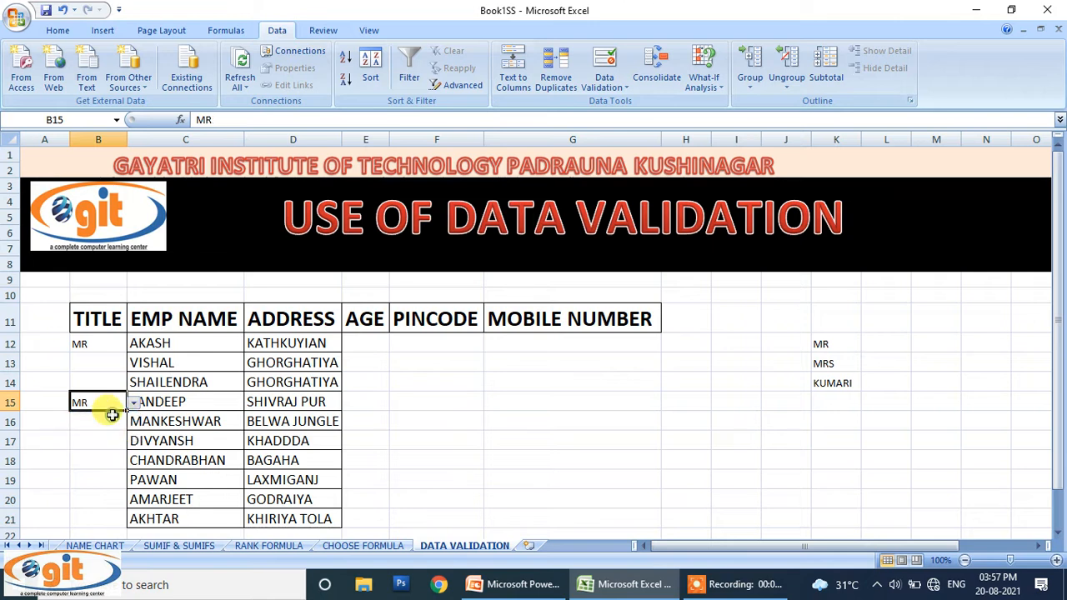
click(400, 399)
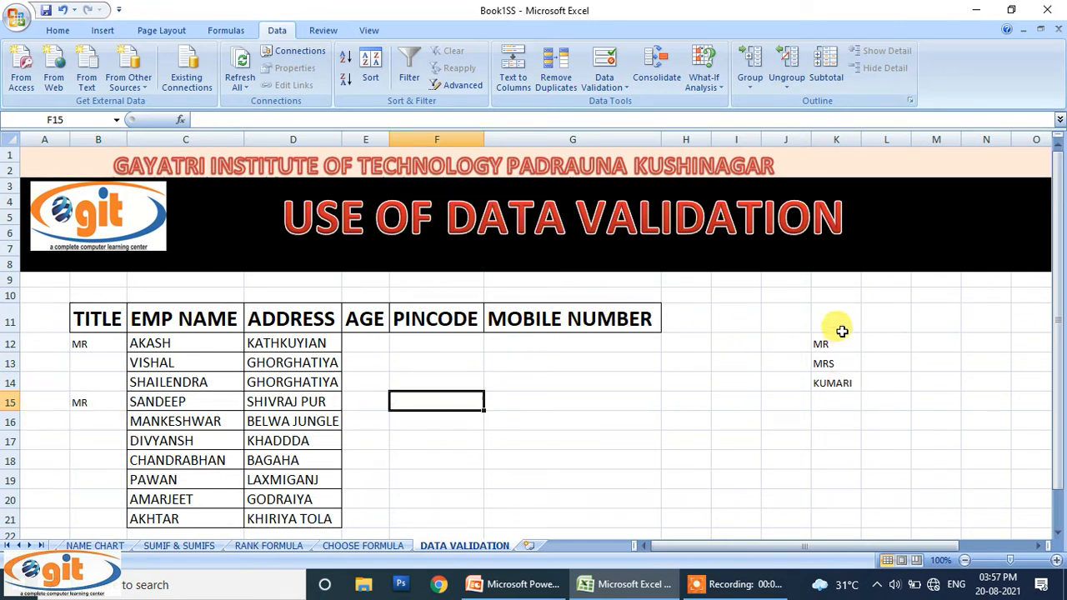
Step: Check B17's dropdown offers MR, MRS and KUMARI, undoing the accidental removal of the K list
drag(819, 310, 847, 421)
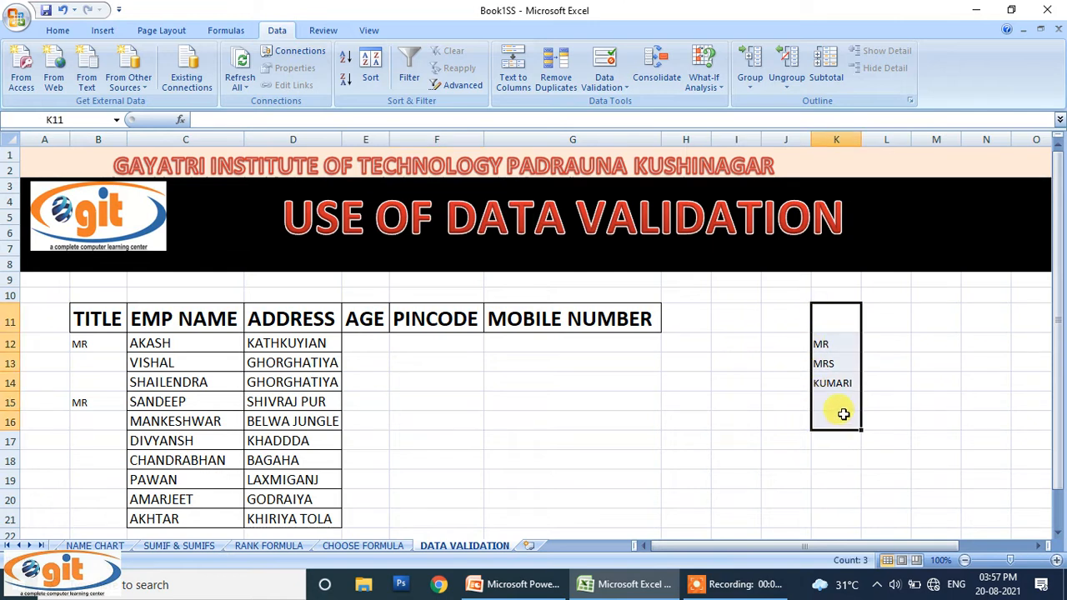
click(91, 438)
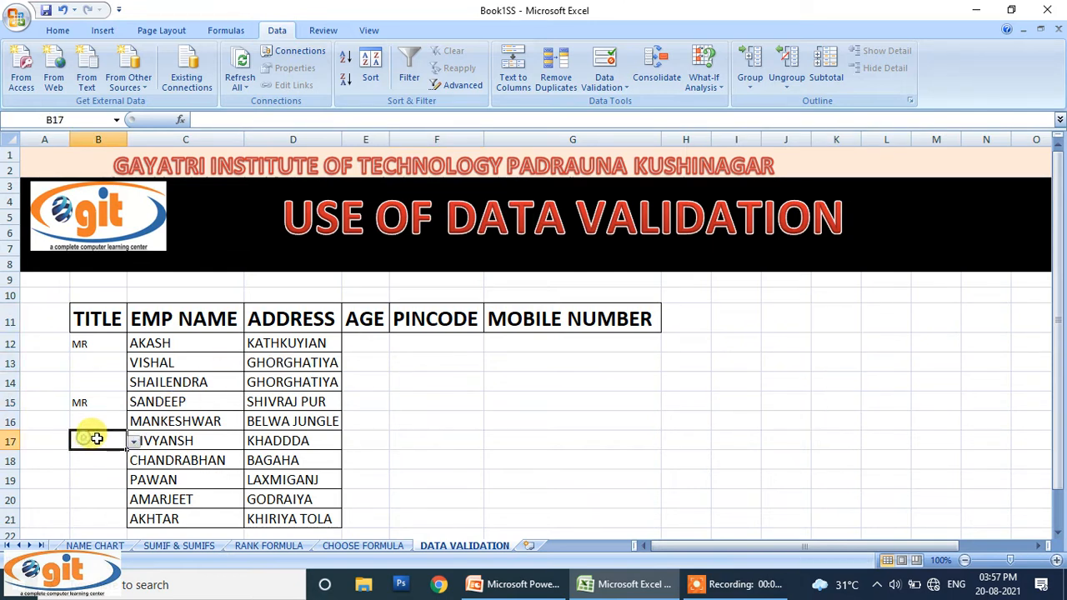
click(133, 441)
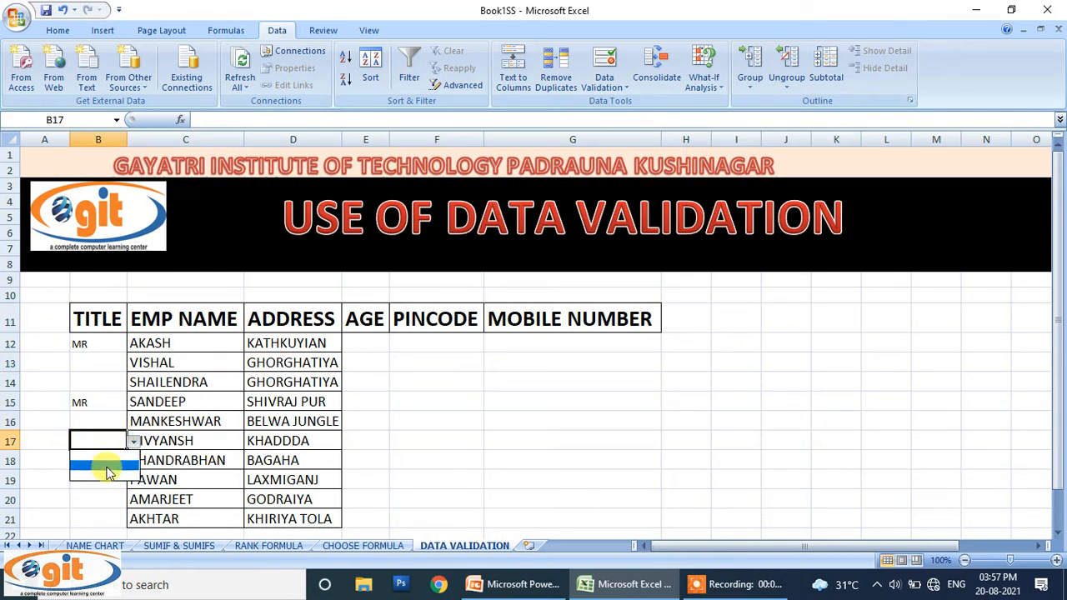
click(393, 411)
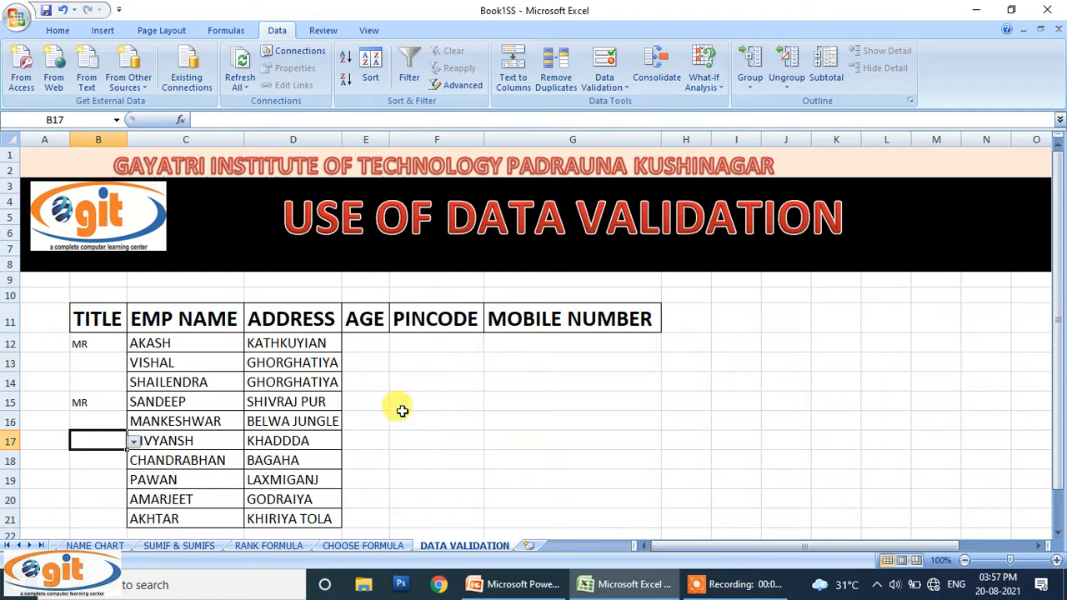
key(ctrl+z)
click(87, 440)
click(134, 442)
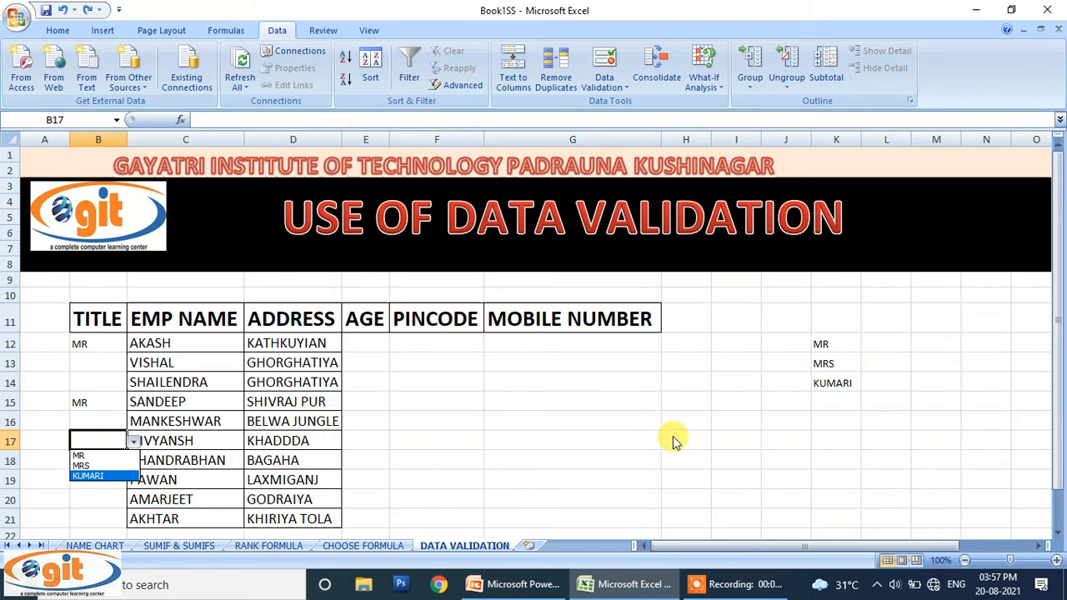
click(800, 317)
Step: Delete the MR, MRS, KUMARI helper list from column K
drag(803, 314, 861, 421)
key(Delete)
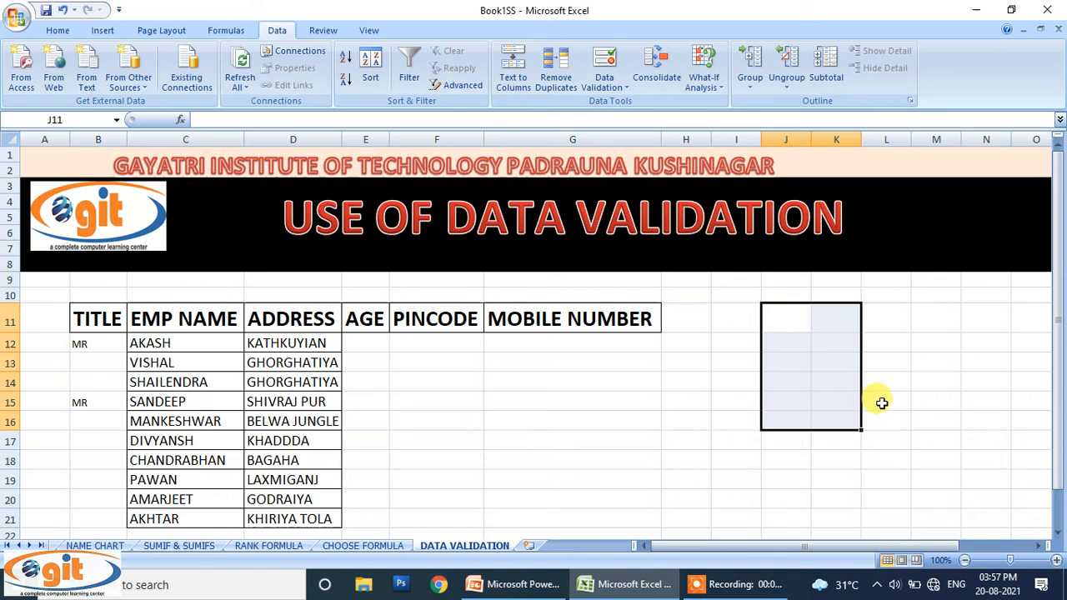
drag(82, 340, 121, 509)
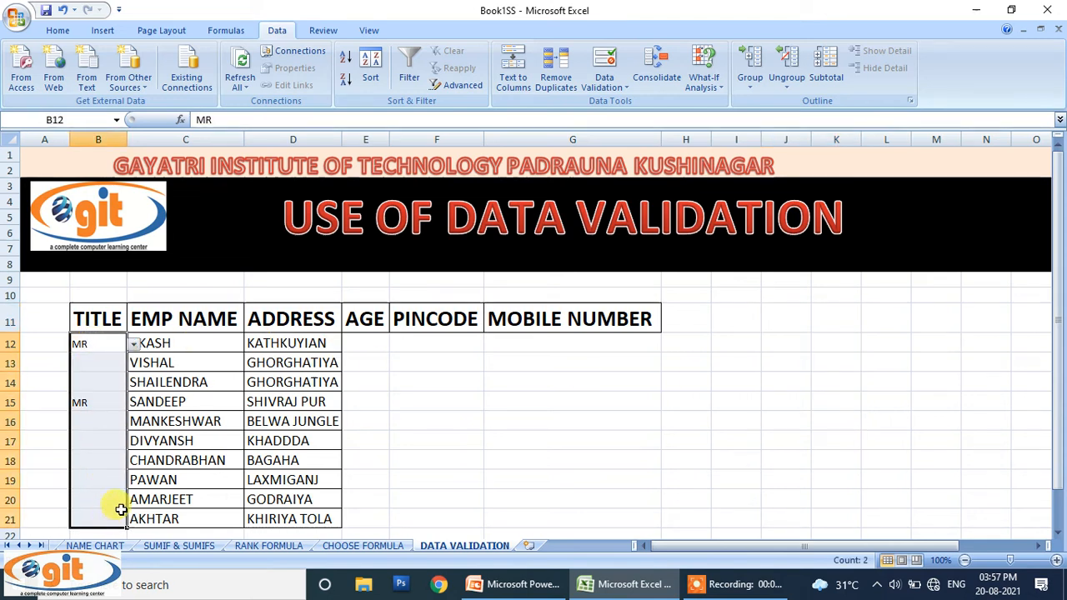
Step: Use Clear All on B12:B21 to remove the MR entries and their list validation
click(53, 32)
click(862, 85)
click(876, 105)
click(803, 358)
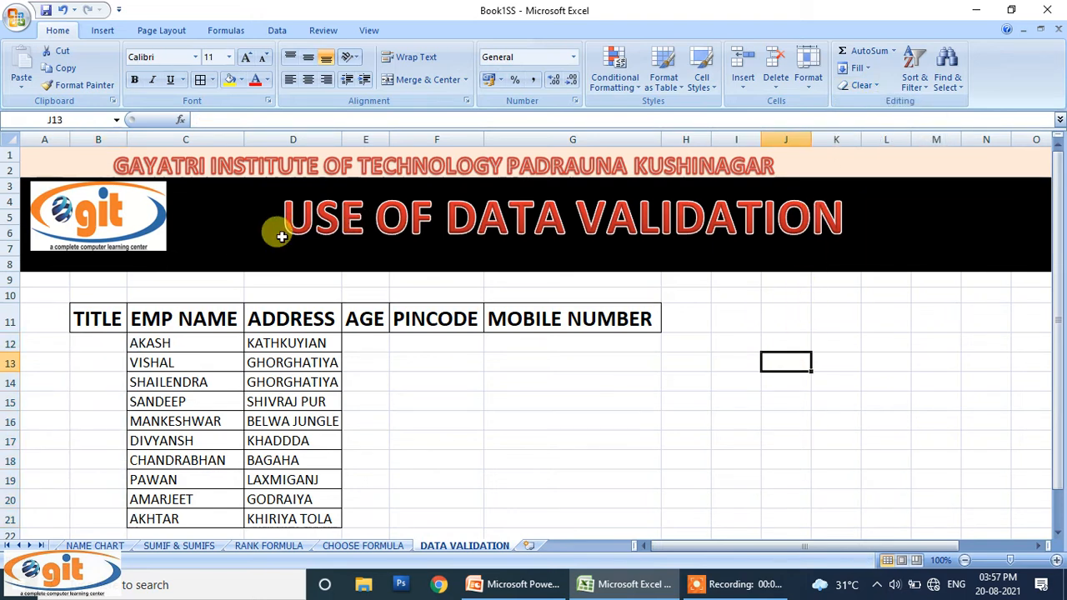
drag(105, 341, 115, 514)
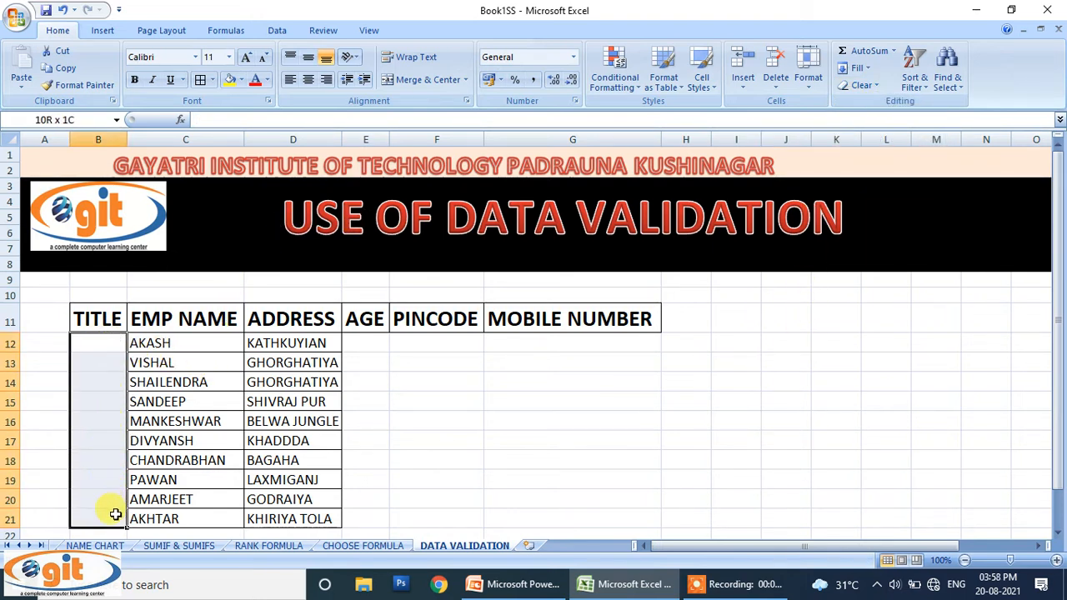
Step: Set B12:B21 to List validation with the source typed directly as MR, MRS, KUMARI
click(280, 30)
click(599, 58)
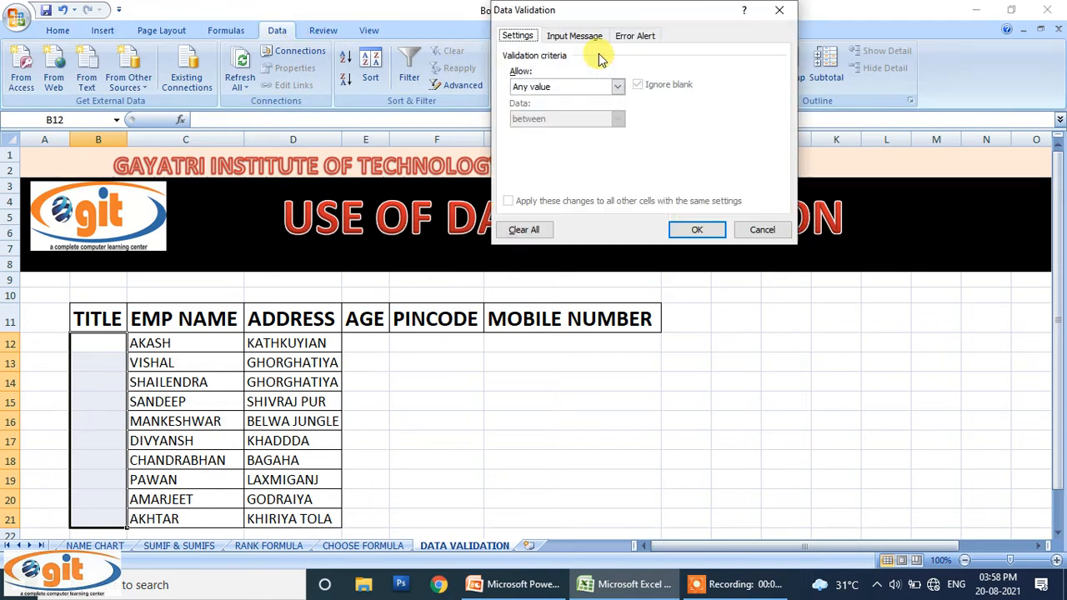
click(579, 86)
click(555, 136)
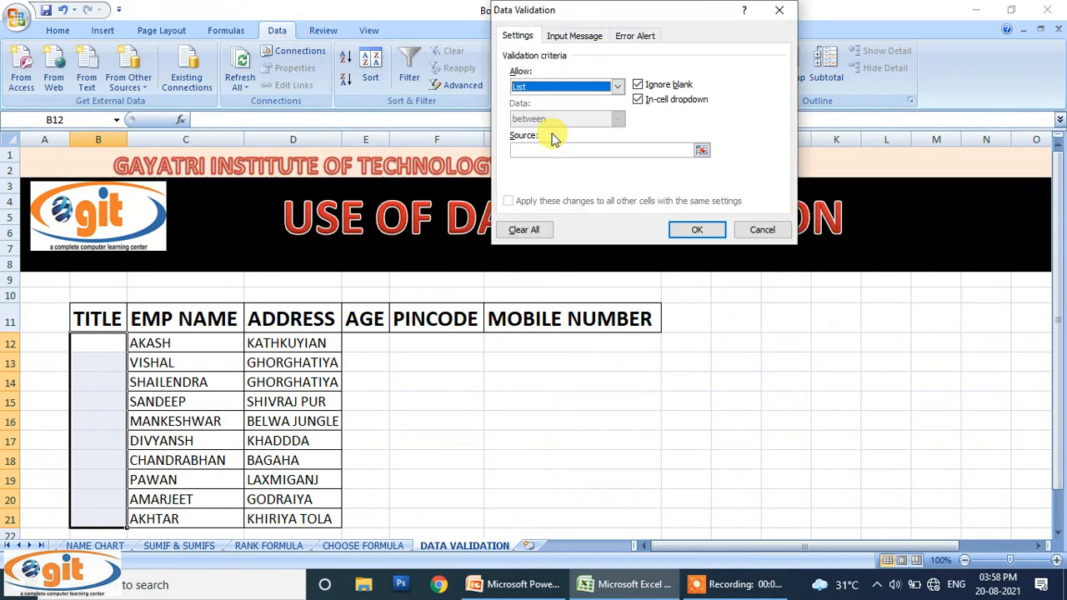
click(555, 149)
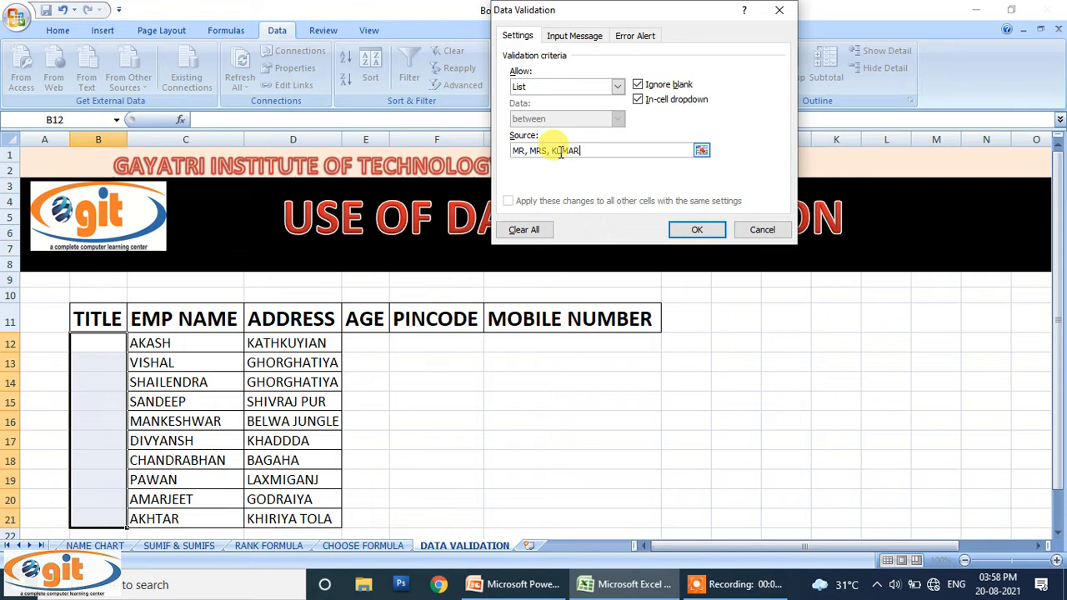
click(692, 230)
click(653, 438)
click(92, 344)
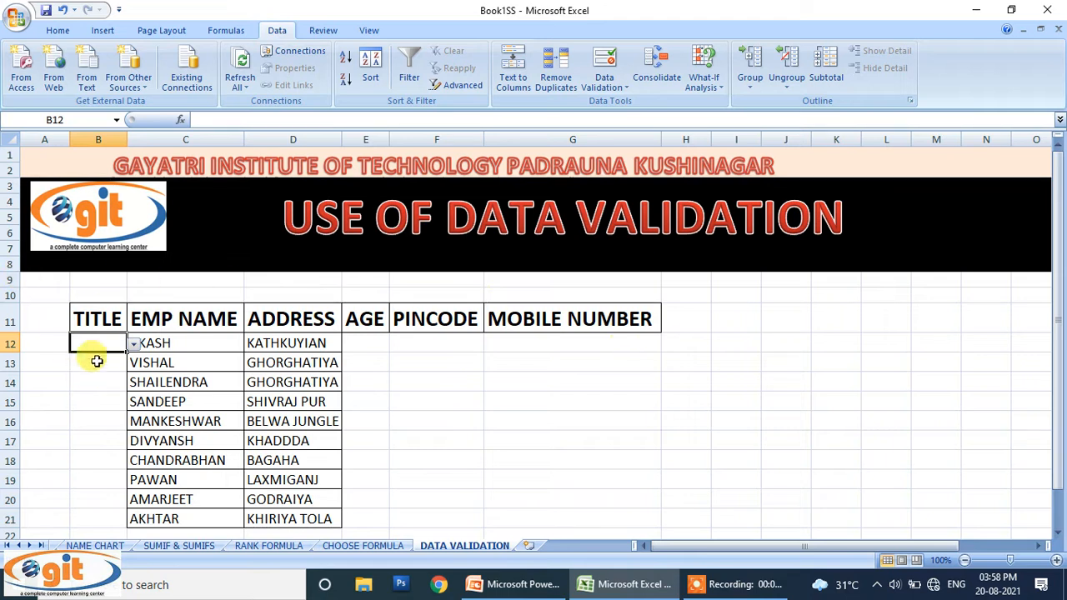
Step: Choose MR from B12's new dropdown for AKASH
click(134, 344)
click(98, 358)
click(392, 399)
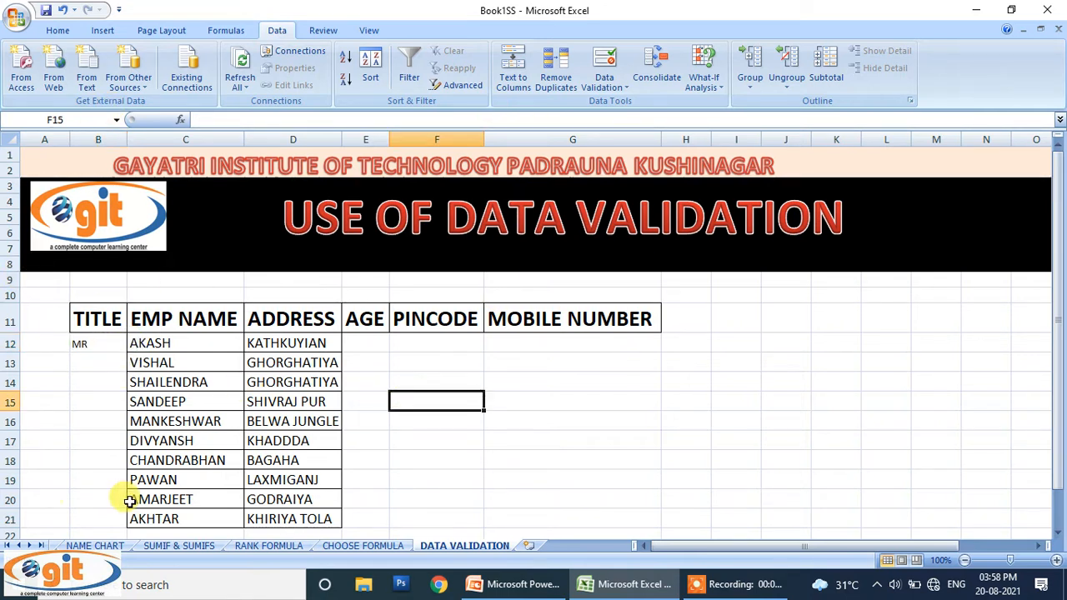
scroll(428, 488, down, 1)
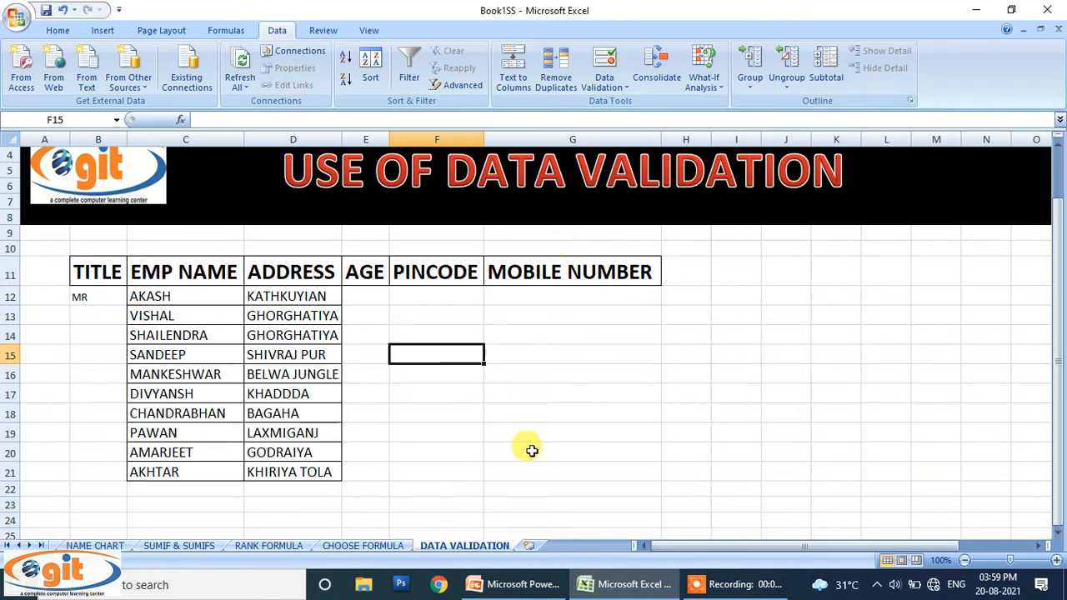
click(529, 457)
Step: Give E12:E21 Whole number validation between minimum 18 and maximum 25
drag(381, 293, 372, 467)
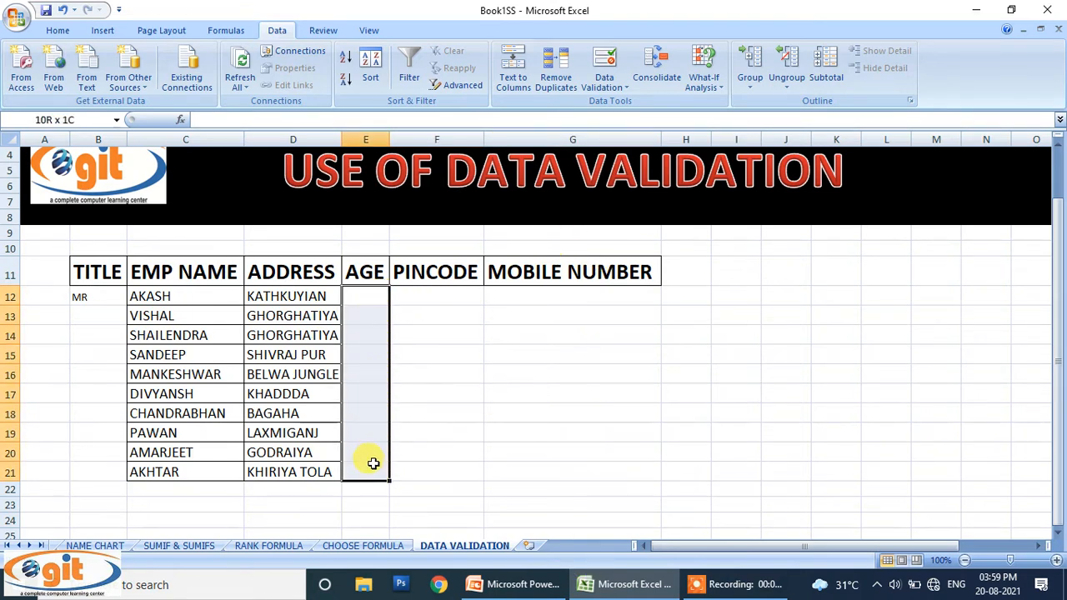
click(614, 62)
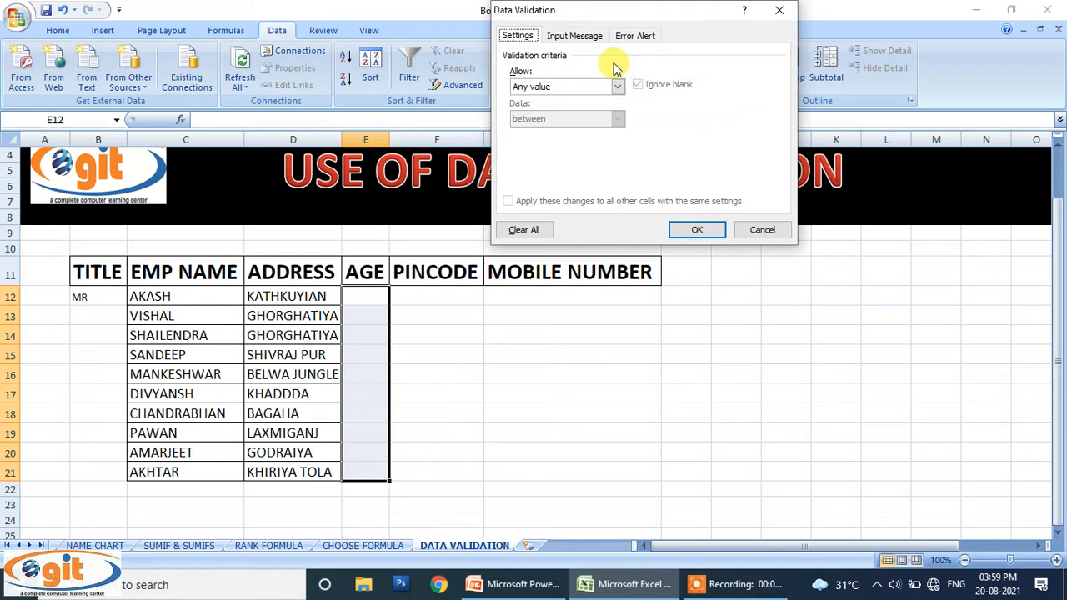
click(617, 86)
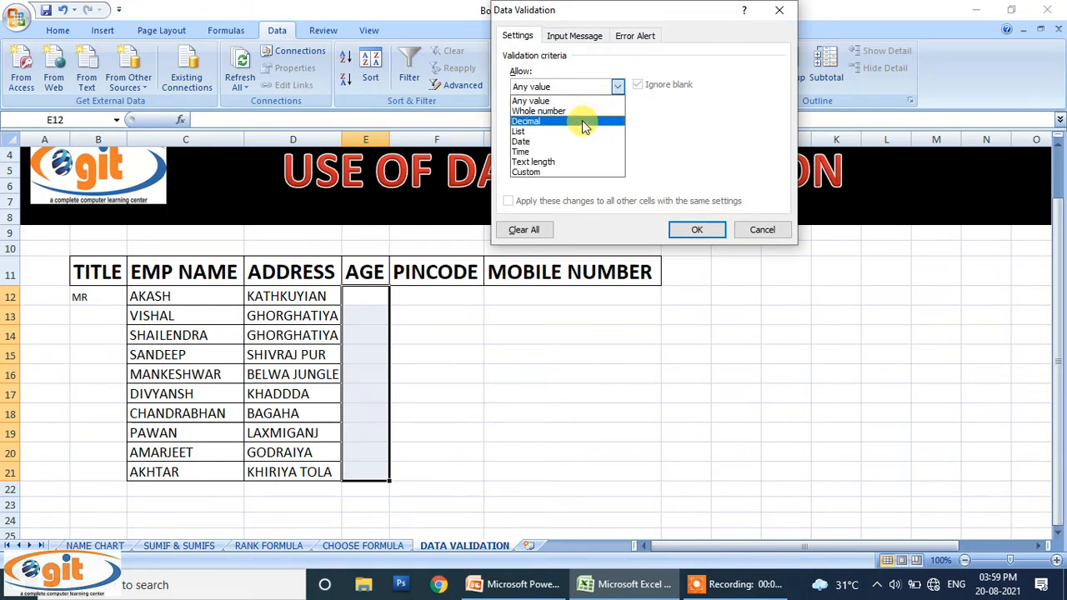
click(533, 112)
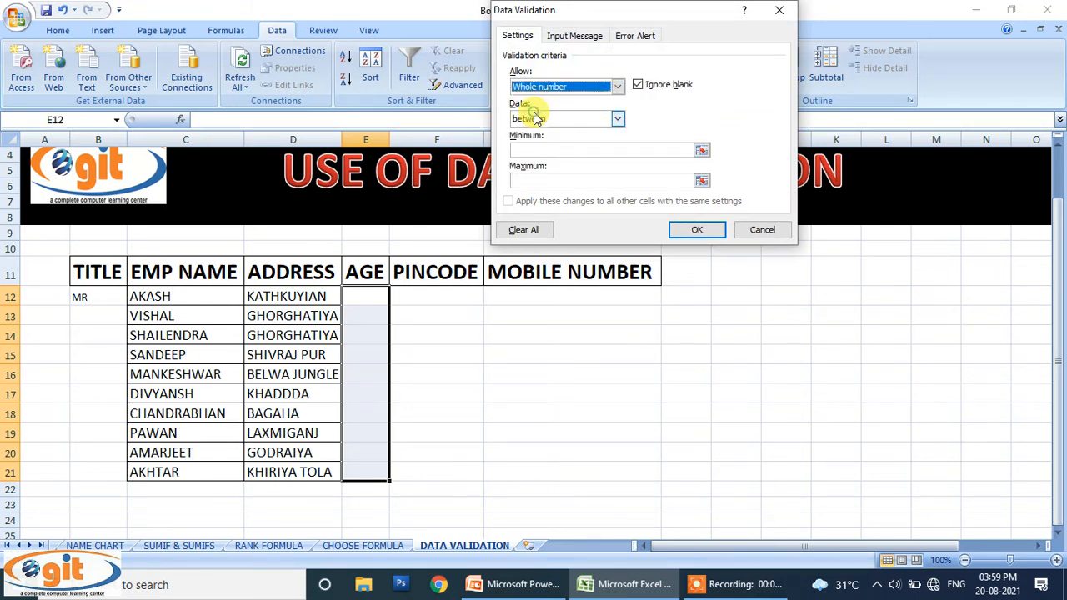
click(561, 150)
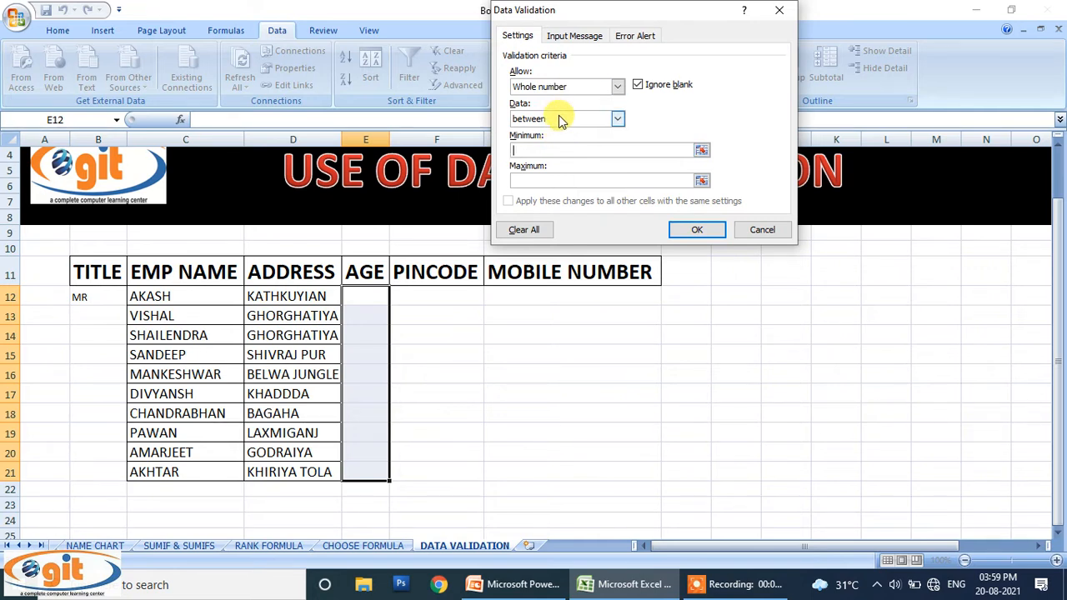
text(19)
key(BackSpace)
text(8)
click(555, 178)
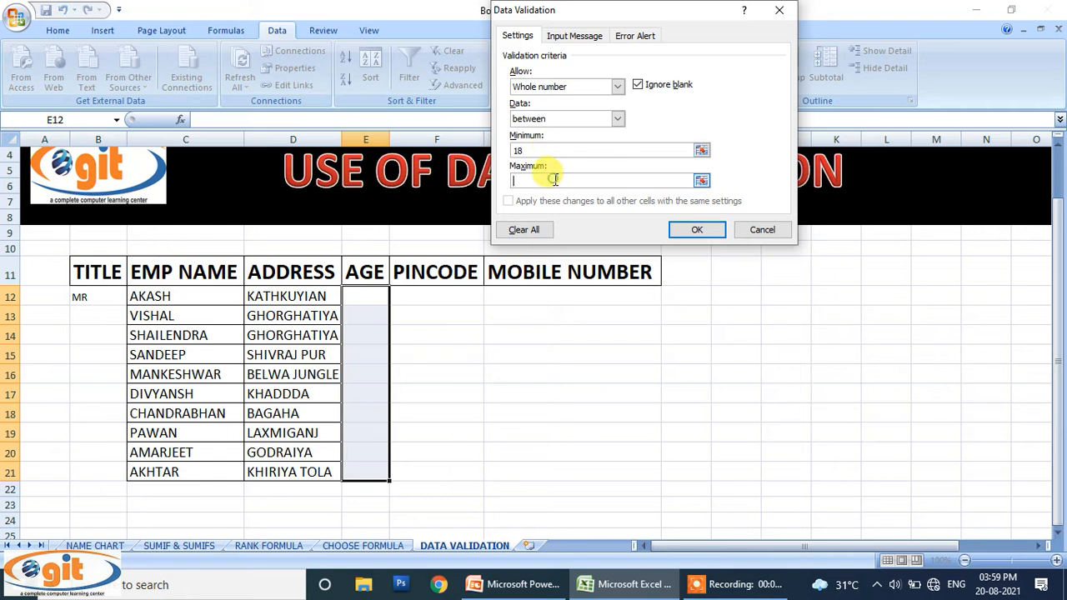
text(25)
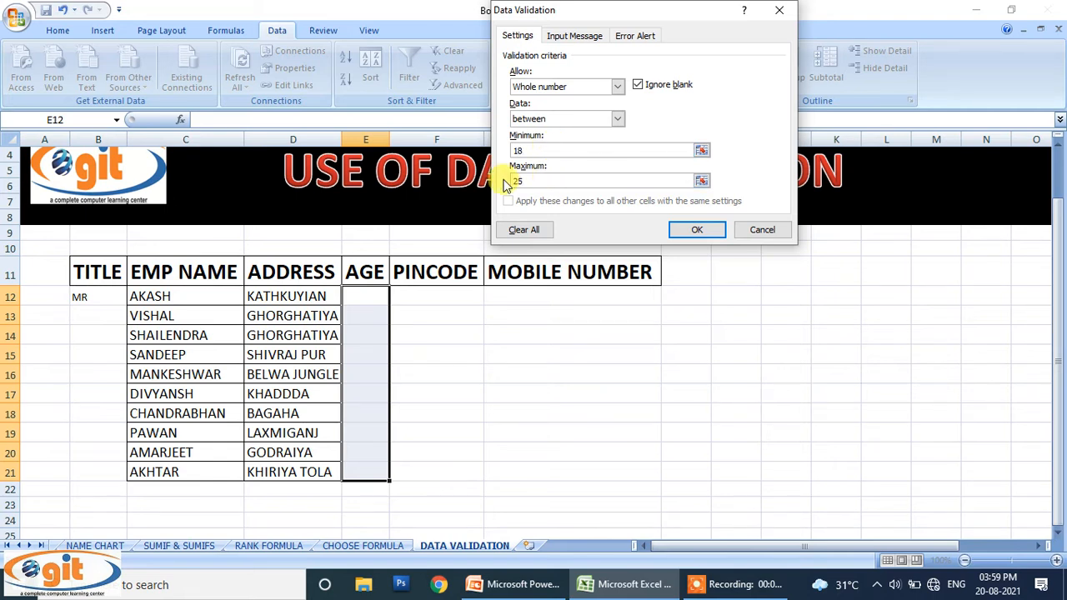
click(692, 230)
click(620, 409)
click(433, 347)
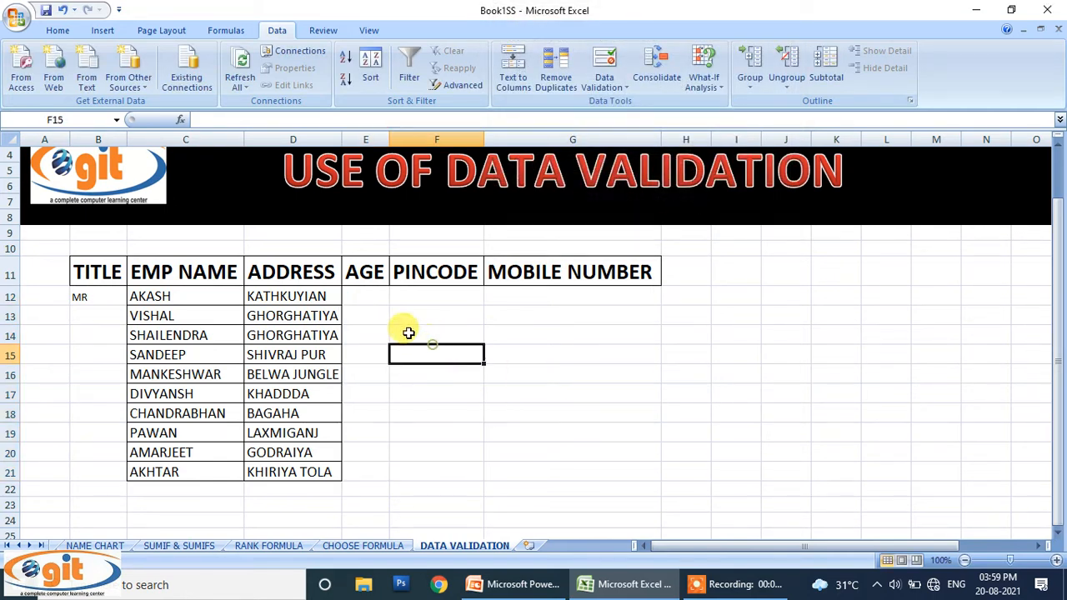
Step: Enter 18 as AKASH's age in E12
click(367, 296)
text(18)
key(Return)
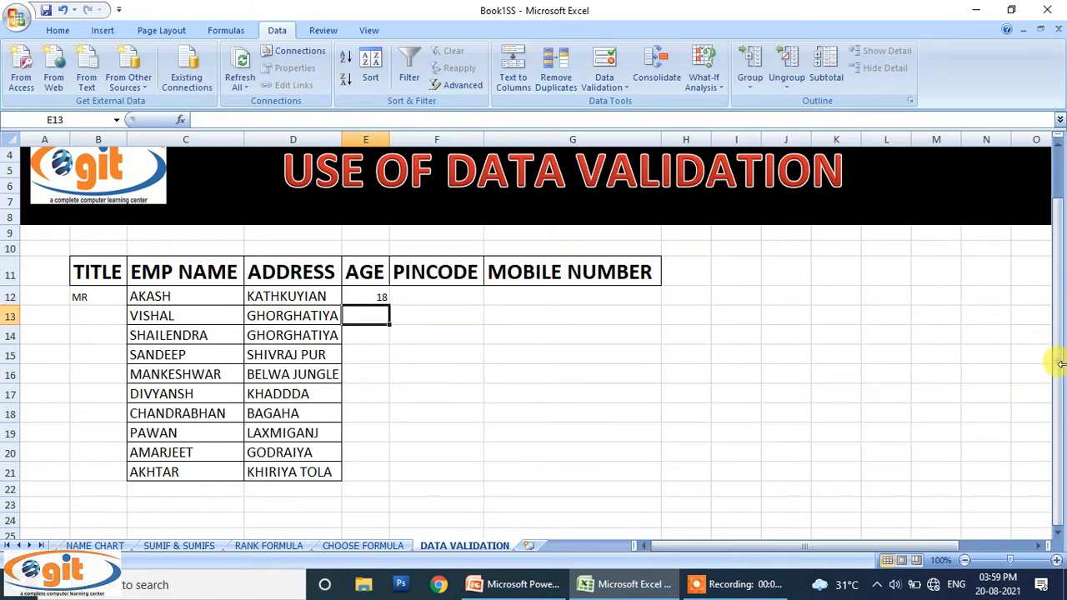
Step: Try an age of 17 in E13 and cancel the resulting validation error
text(17)
key(Return)
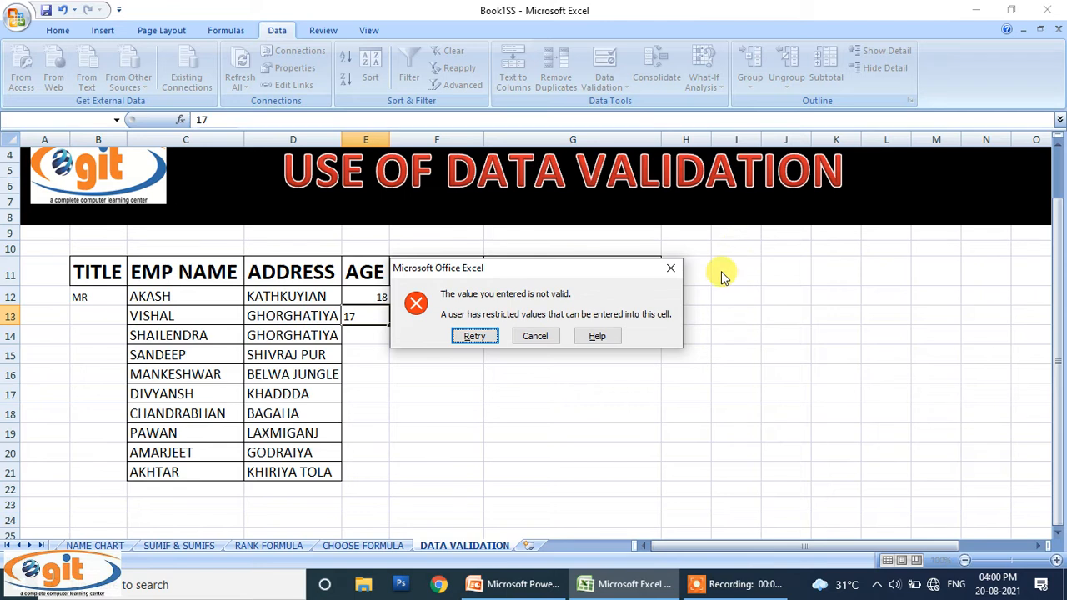
click(671, 278)
click(381, 296)
drag(381, 297, 381, 470)
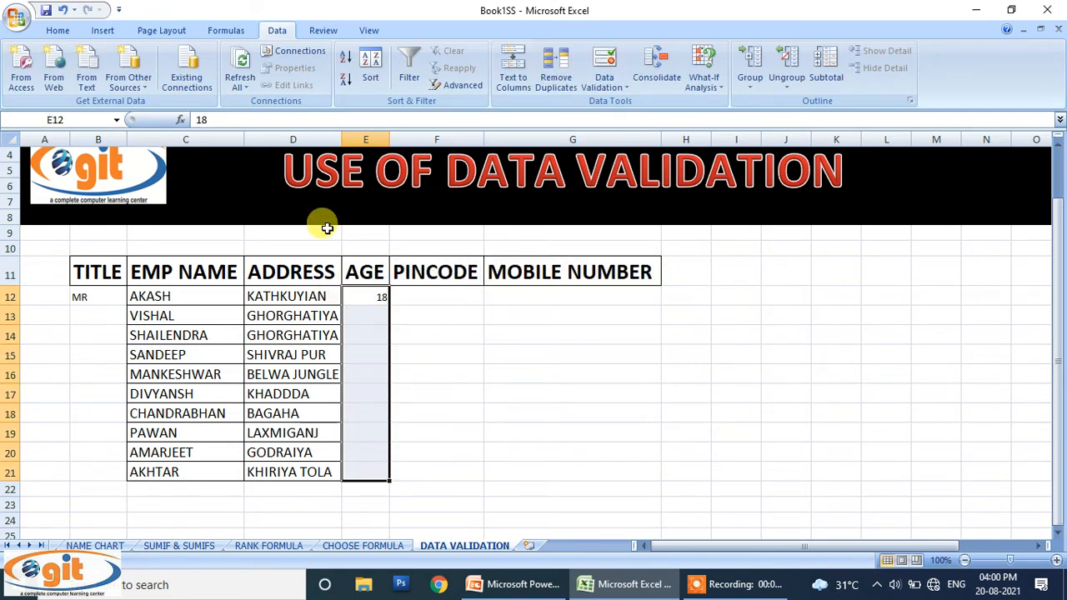
Step: Give the AGE cells' validation the error message 'AGE VARRY B/W 18-25', then select E14
click(602, 65)
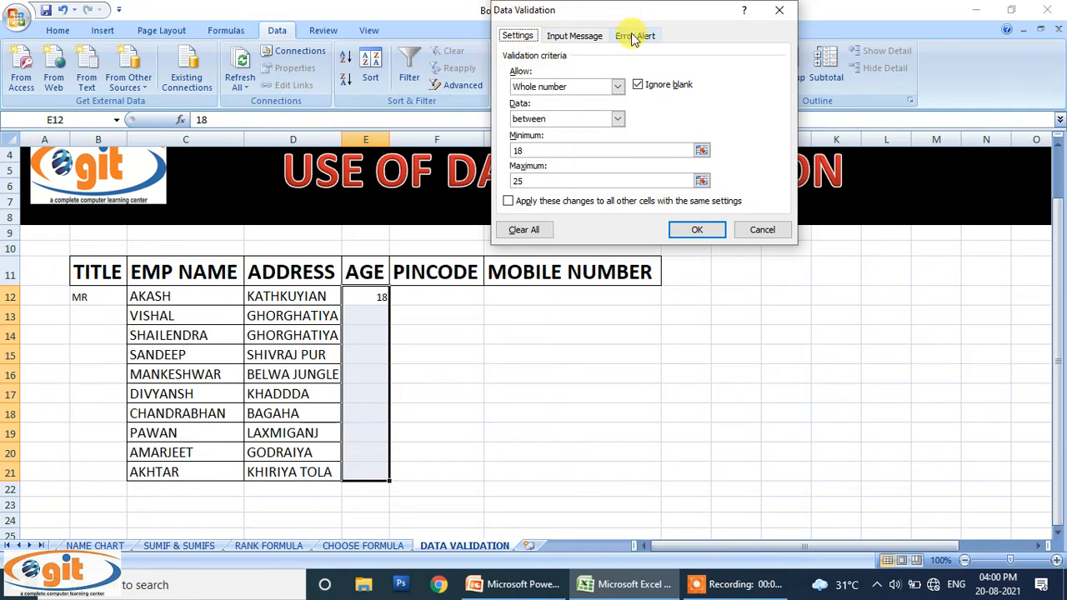
click(634, 38)
click(682, 142)
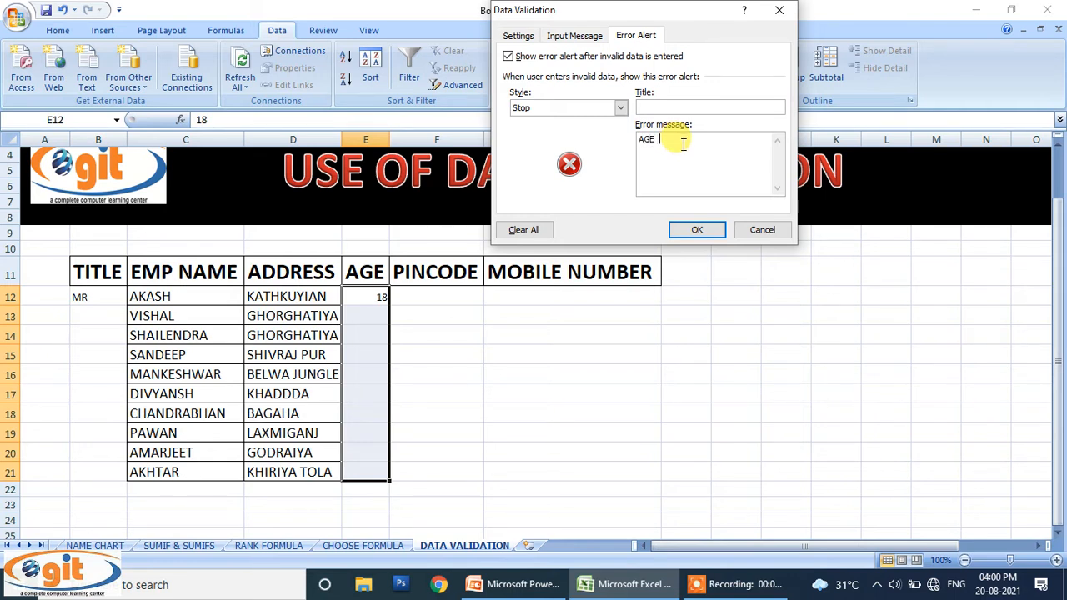
text(AGE VARRY B/W 18-25)
click(697, 229)
click(367, 332)
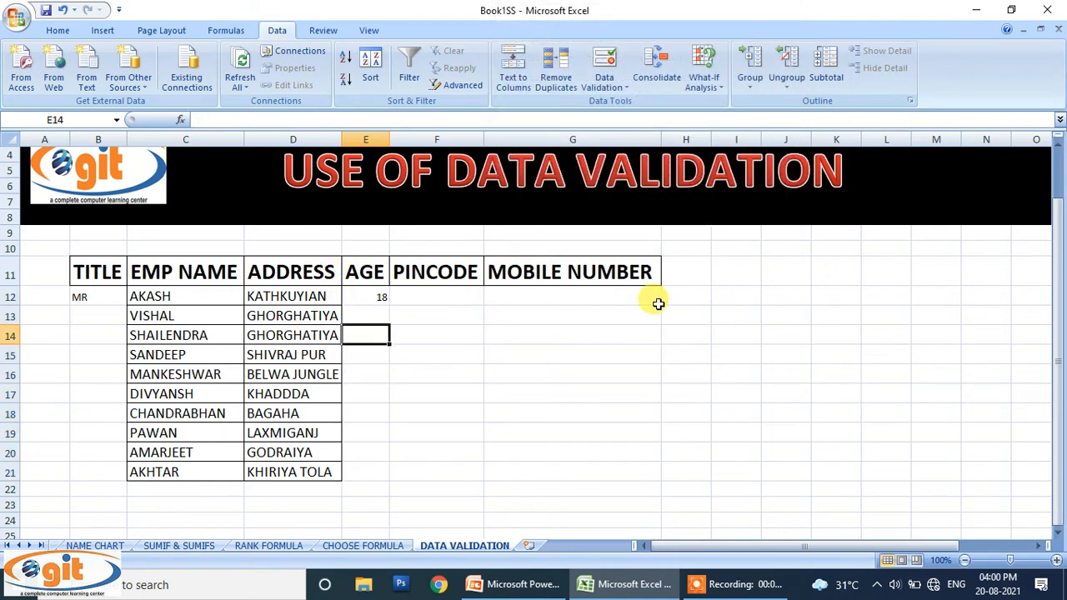
Step: Confirm 30 in E14 is rejected by the age alert, then select PINCODE cells F12:F21
text(30)
key(Return)
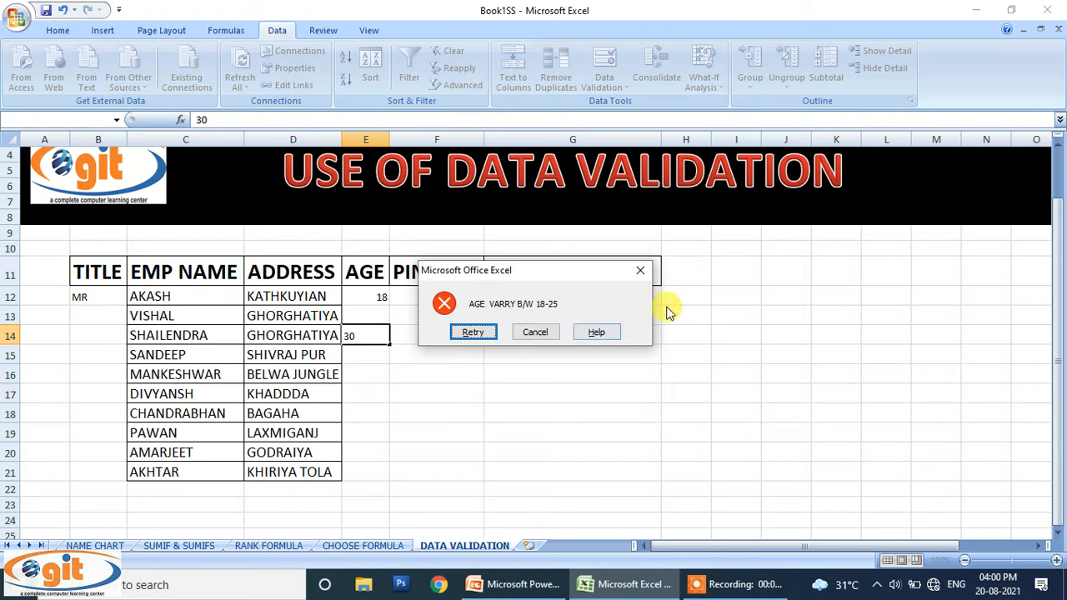
click(641, 273)
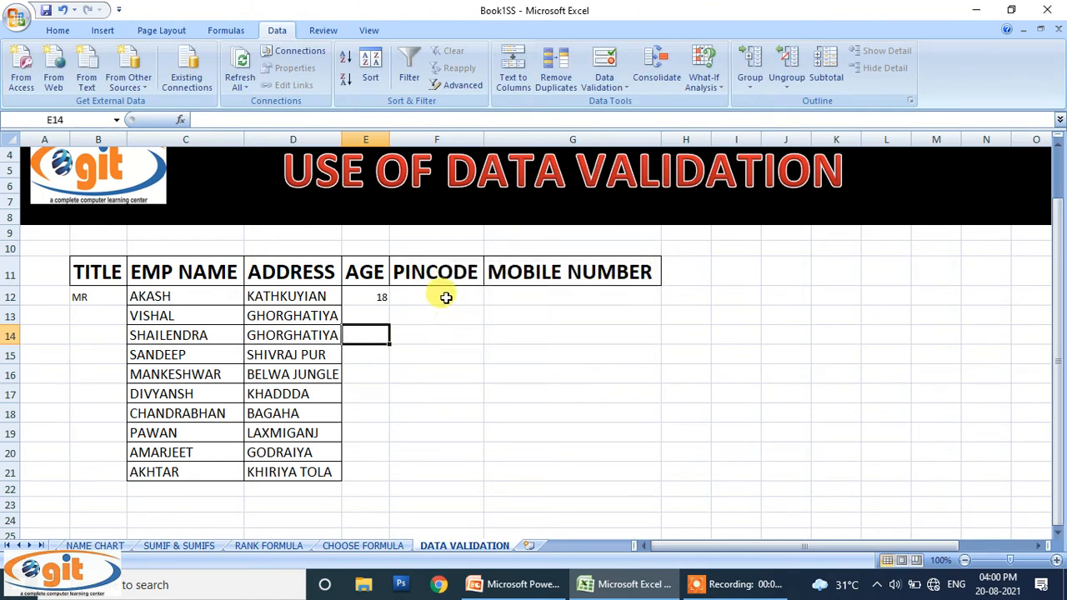
drag(446, 298, 434, 472)
Step: Allow only text length equal to 6 in PINCODE cells F12:F21
click(602, 68)
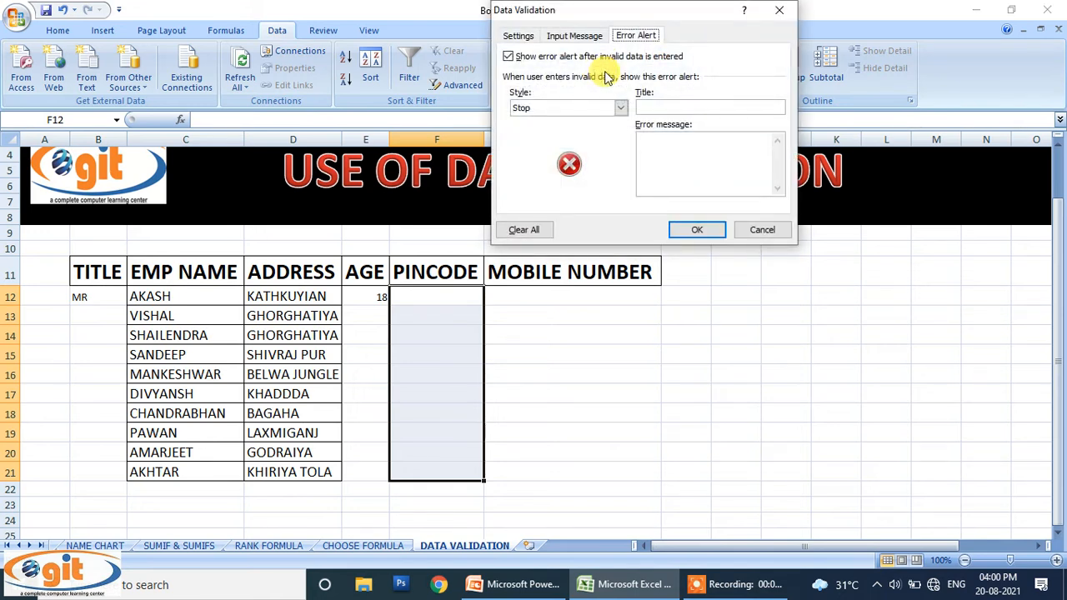
click(517, 36)
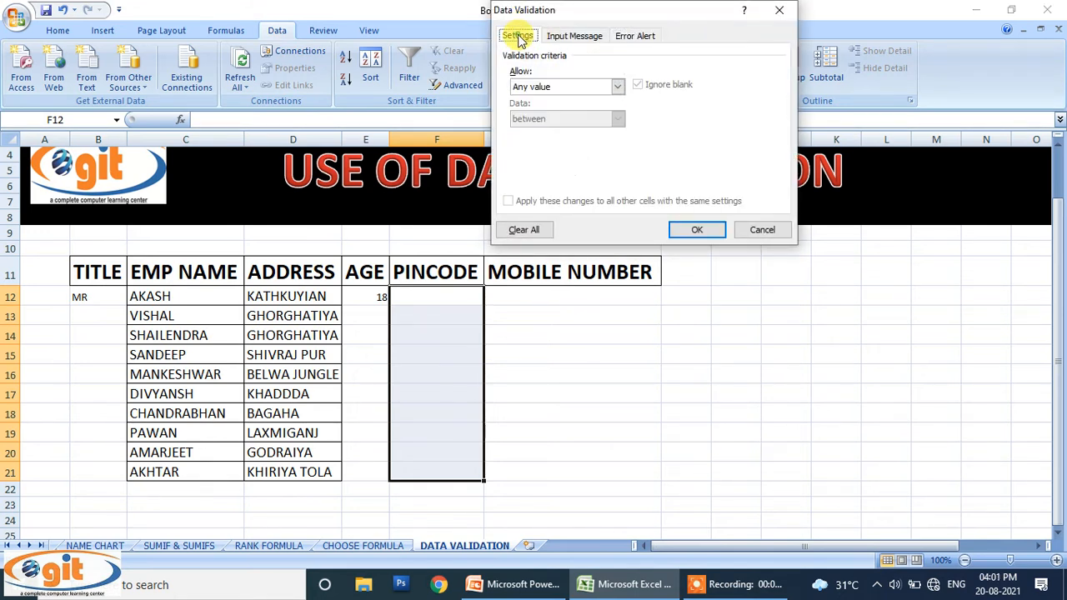
click(583, 87)
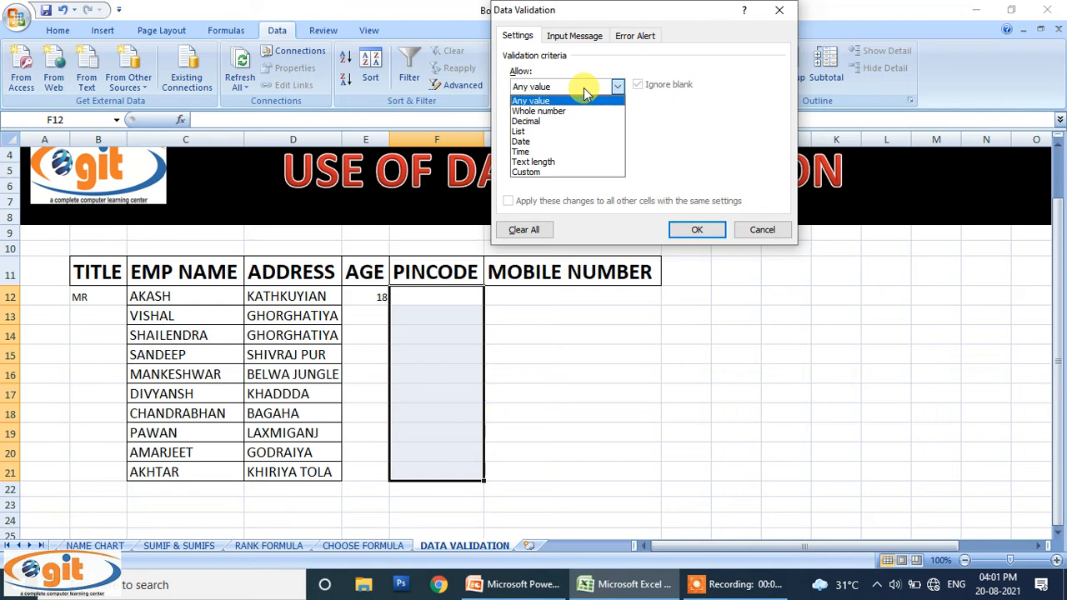
click(572, 162)
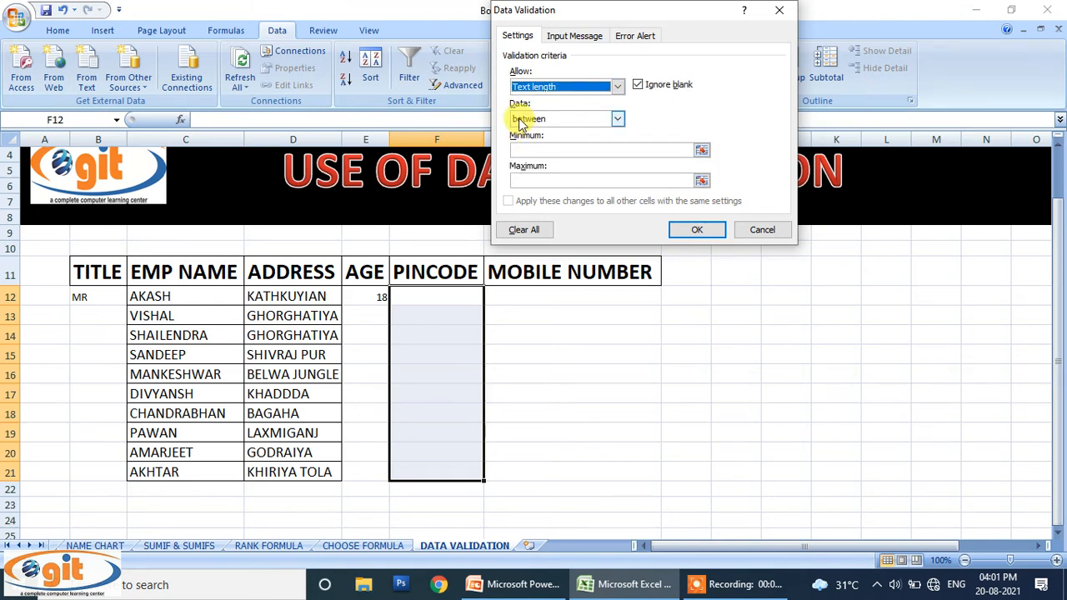
click(617, 119)
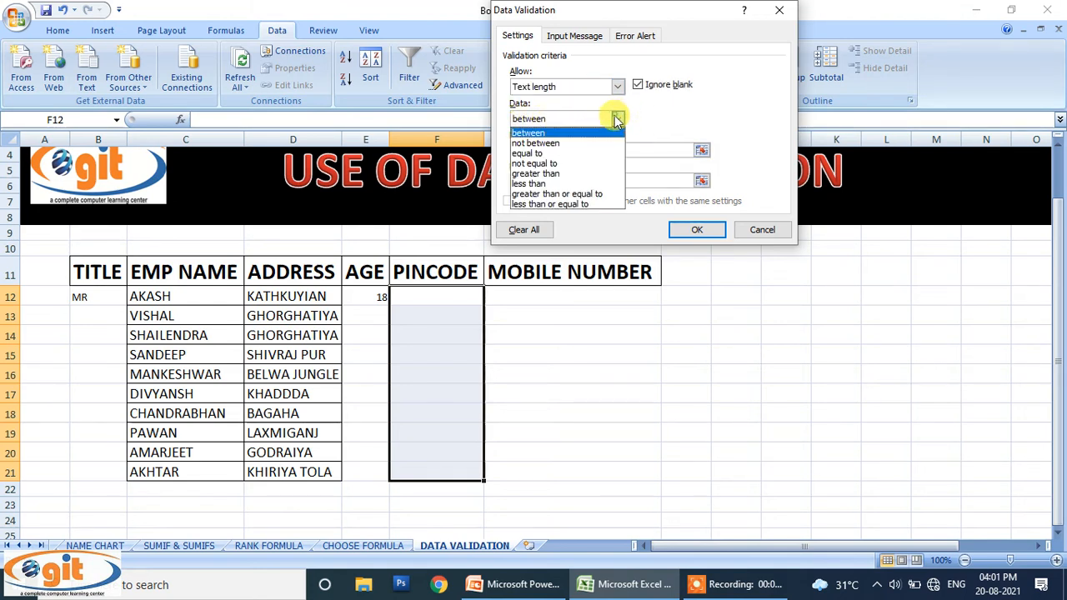
click(572, 153)
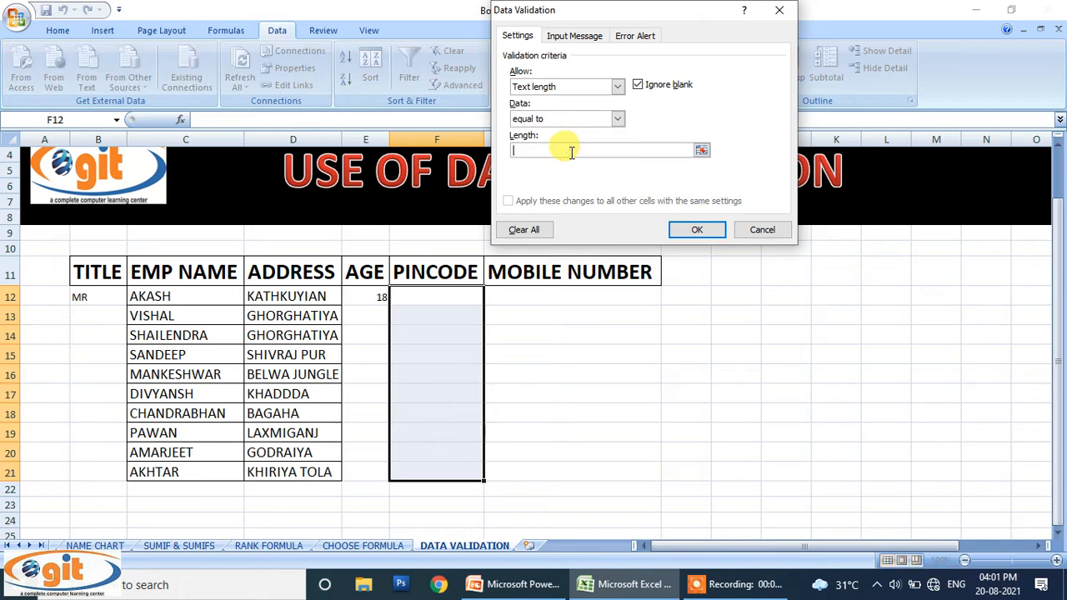
click(572, 152)
text(6)
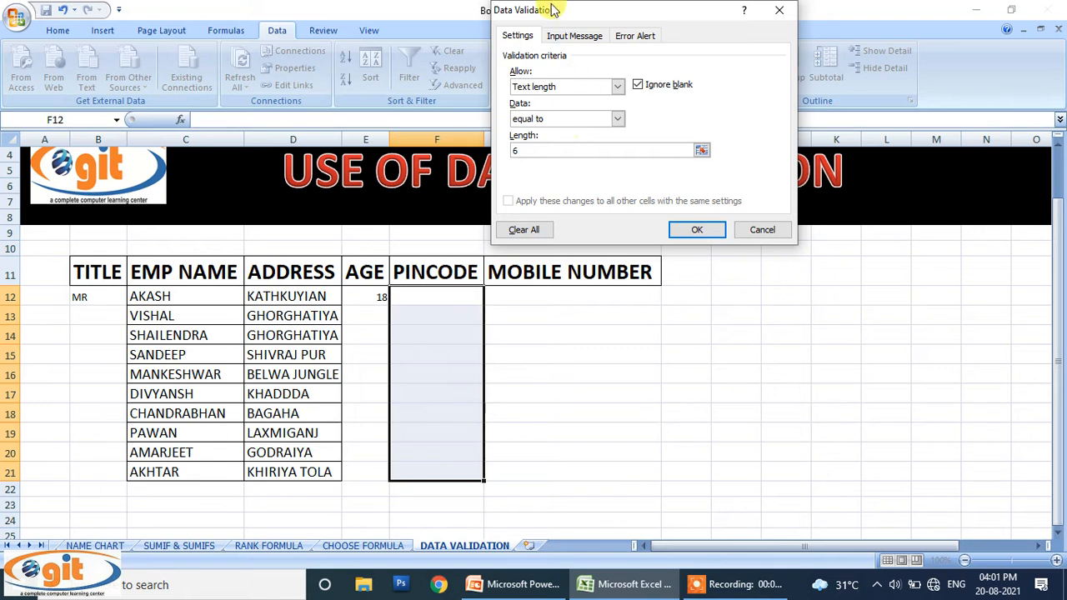
click(684, 229)
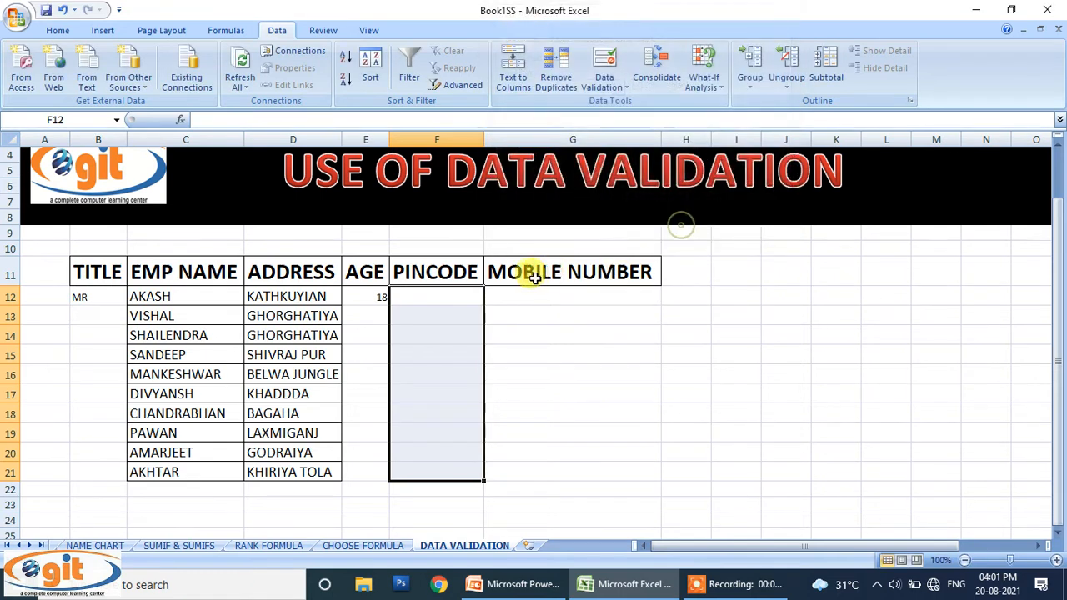
Step: Enter pincode 274304 in F12, confirm 27430 is refused, and select F12:F20
click(457, 296)
text(274304)
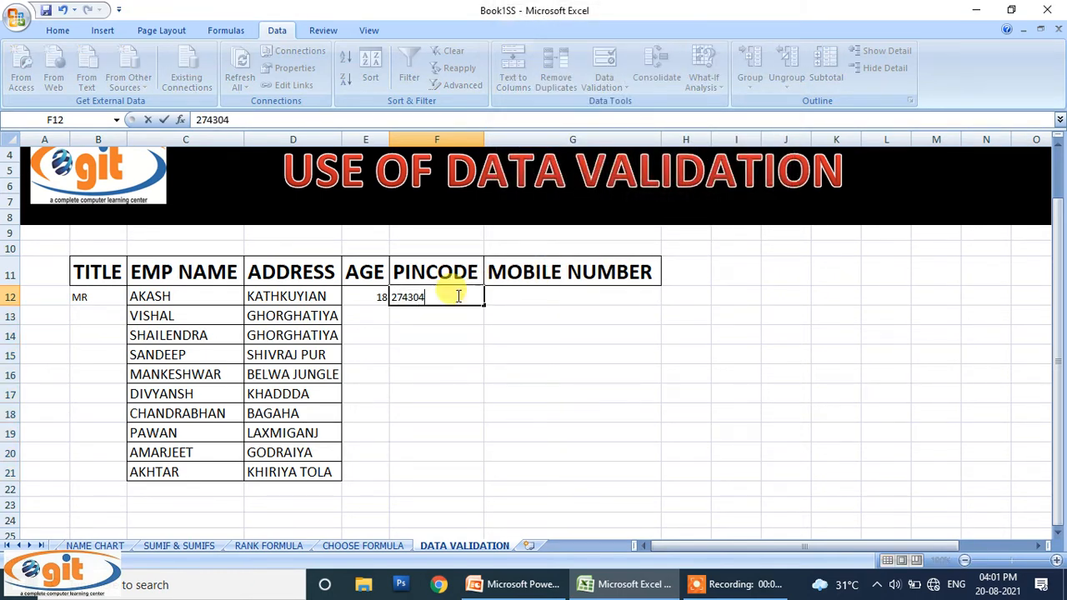
key(Return)
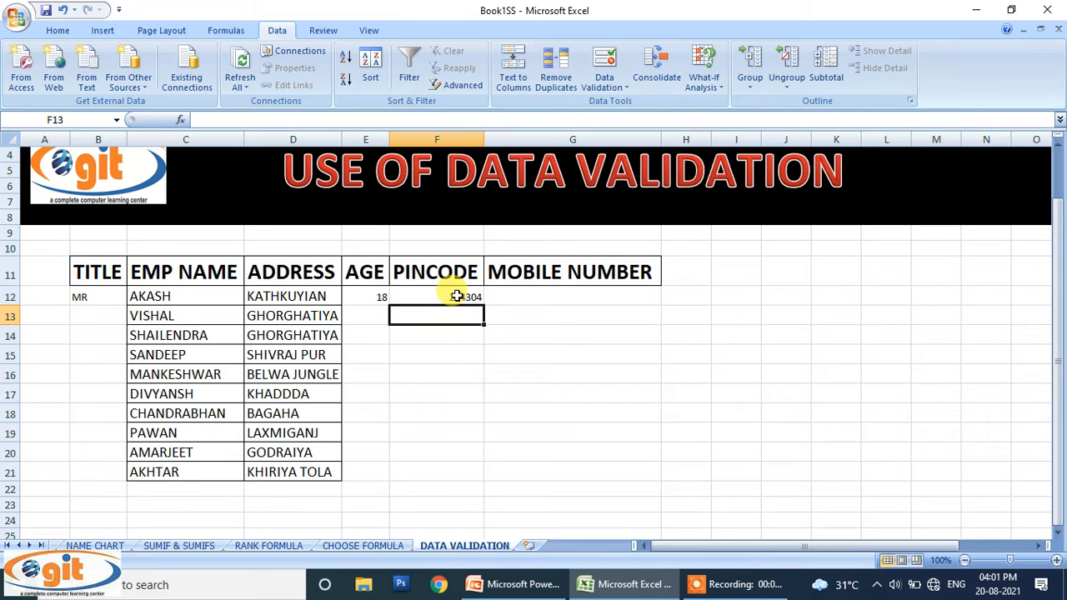
text(27430)
key(Return)
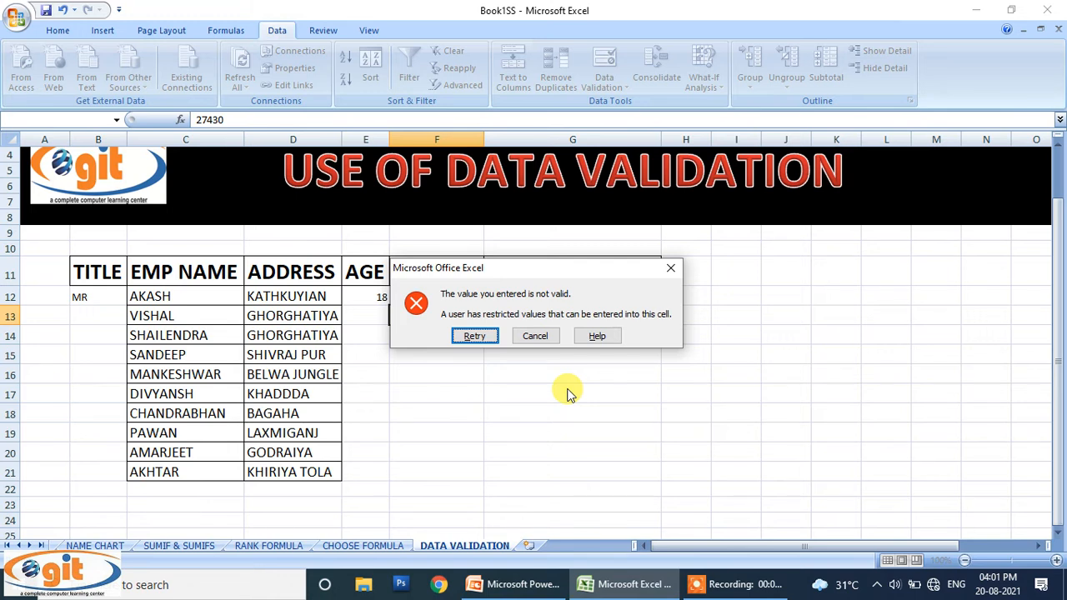
click(673, 268)
drag(422, 300, 454, 466)
Step: Set the pincode error alert message to 'ONLY 6 DIGIT WILL BE TAKEN'
click(606, 74)
click(627, 35)
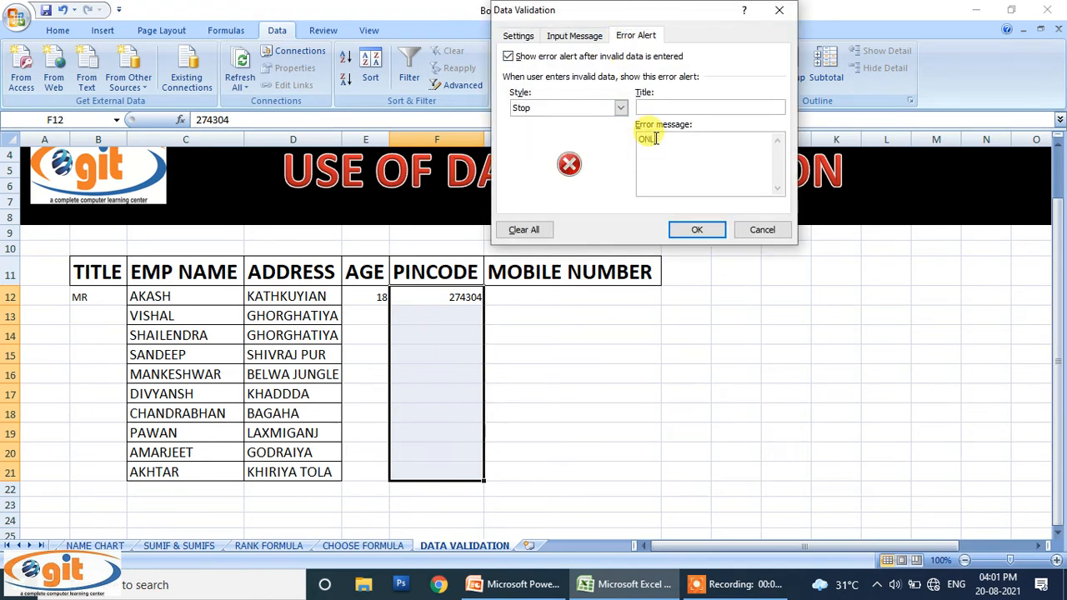
text(6 DIGIT WILL B3 TAKE)
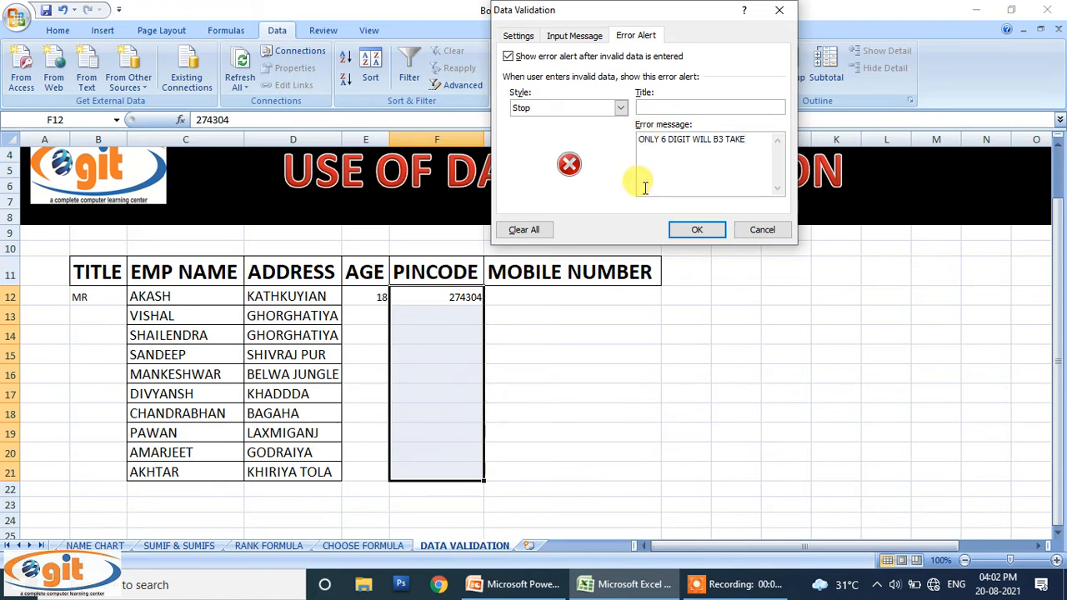
click(728, 142)
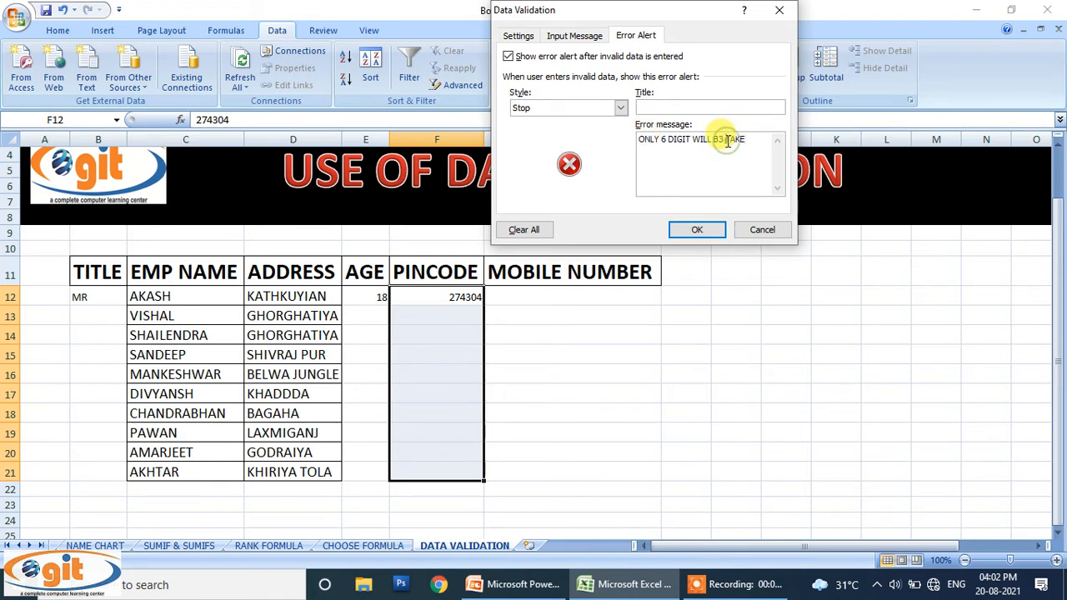
key(BackSpace)
key(BackSpace)
key(BackSpace)
text(BE)
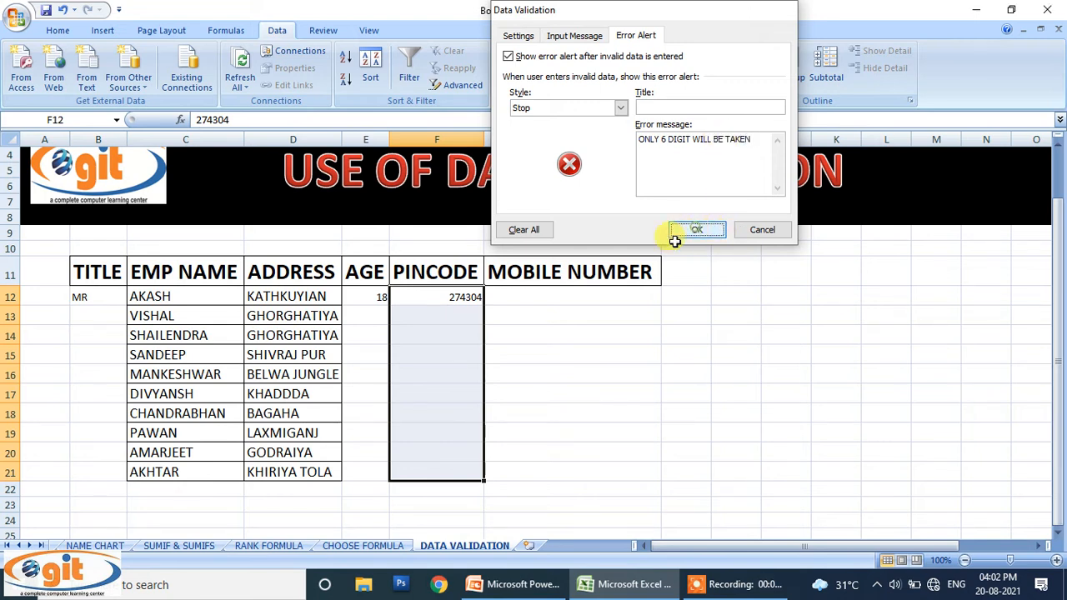
click(689, 230)
Step: Check that 1245 in F14 is refused by the pincode alert
click(441, 330)
text(1245)
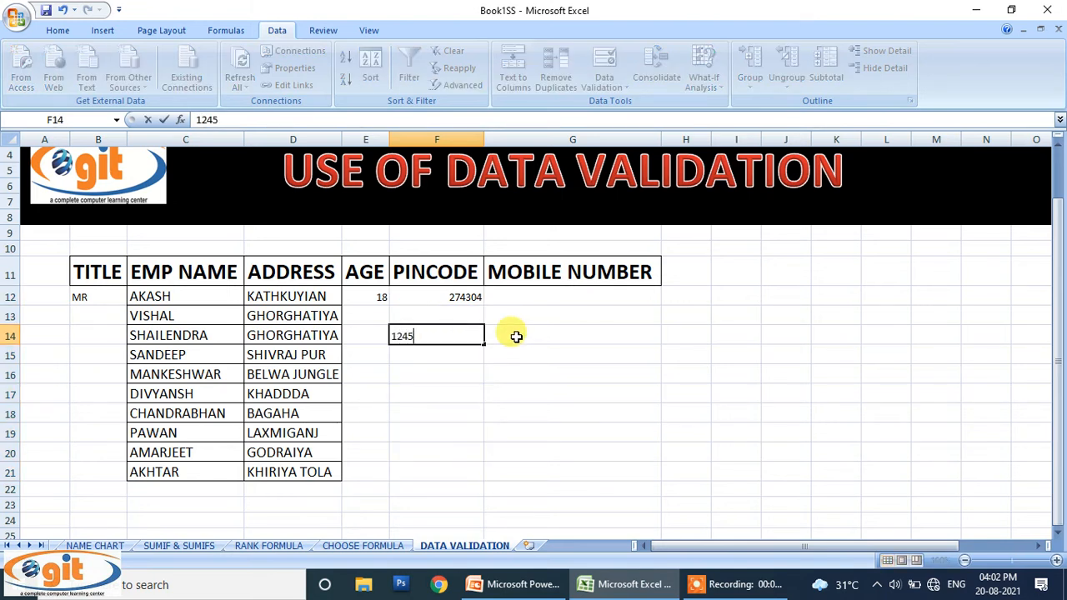
key(Return)
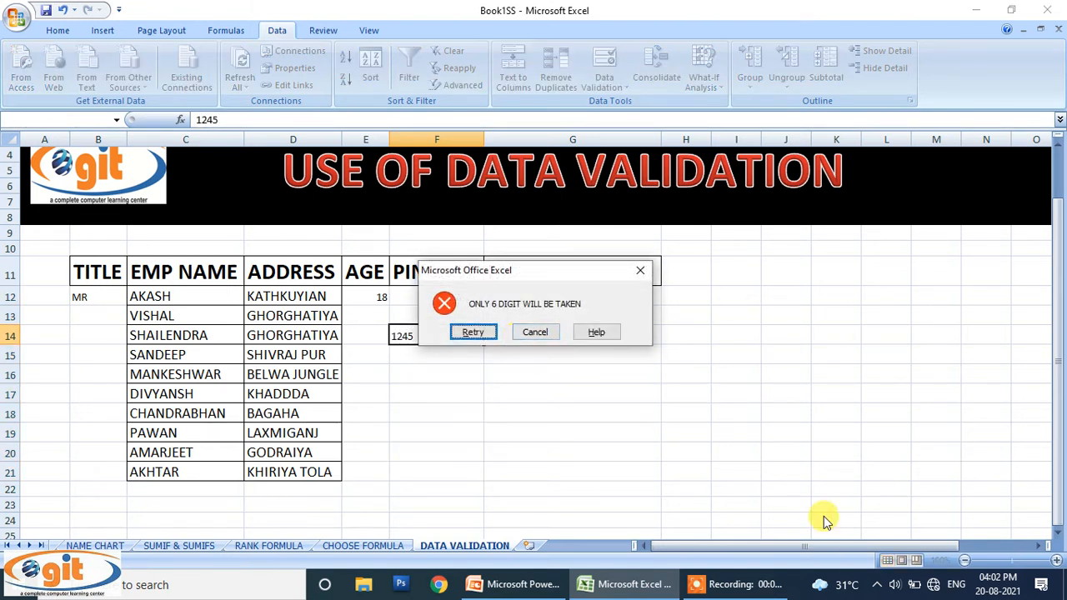
click(641, 270)
click(646, 350)
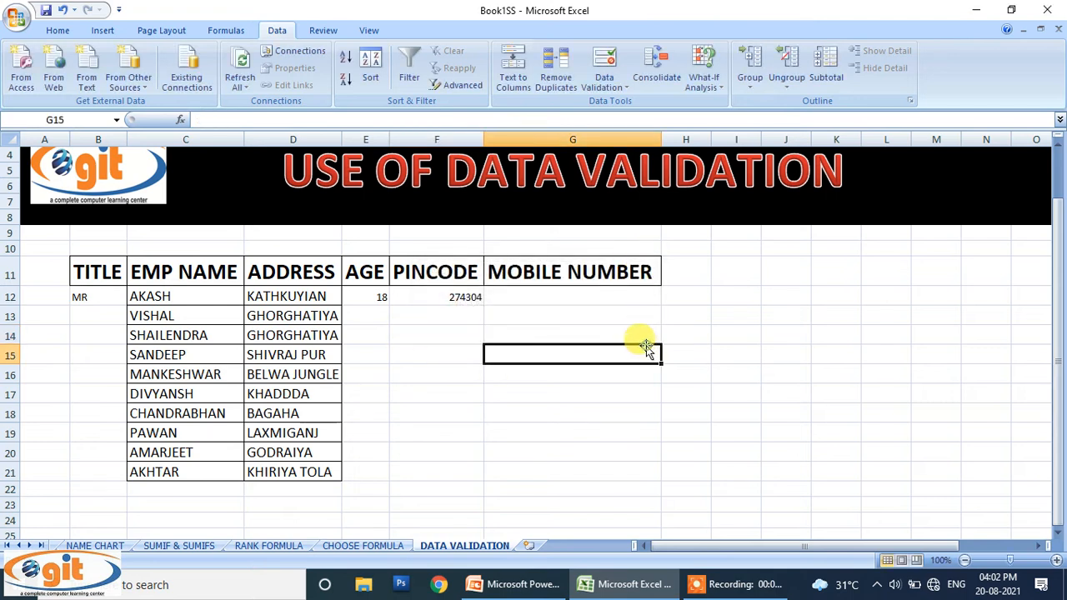
Step: Restrict MOBILE NUMBER cells G12:G21 to text length equal to 10
drag(561, 297, 568, 467)
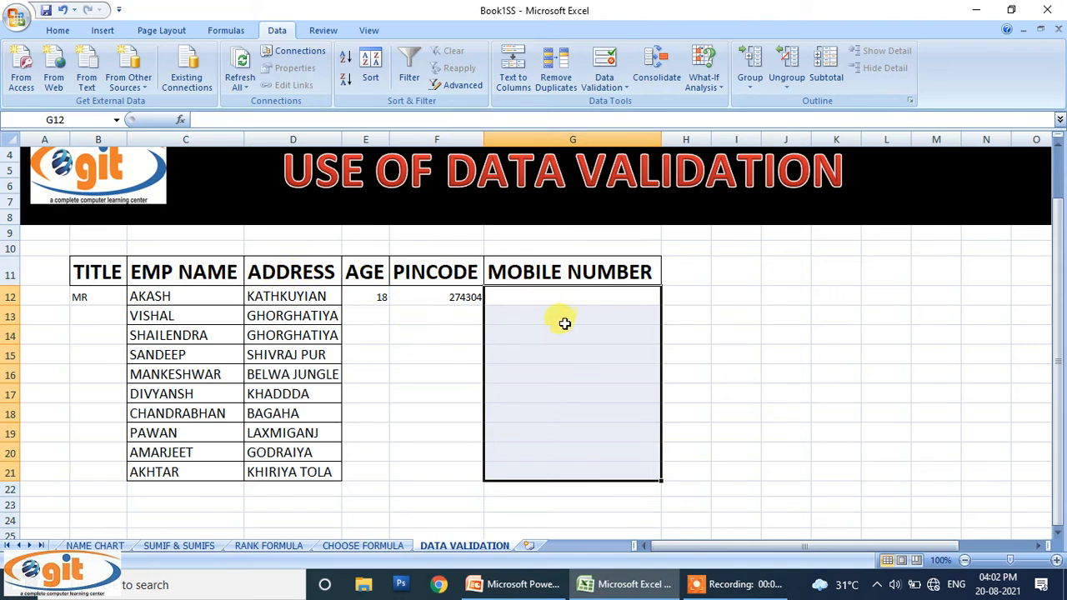
click(598, 64)
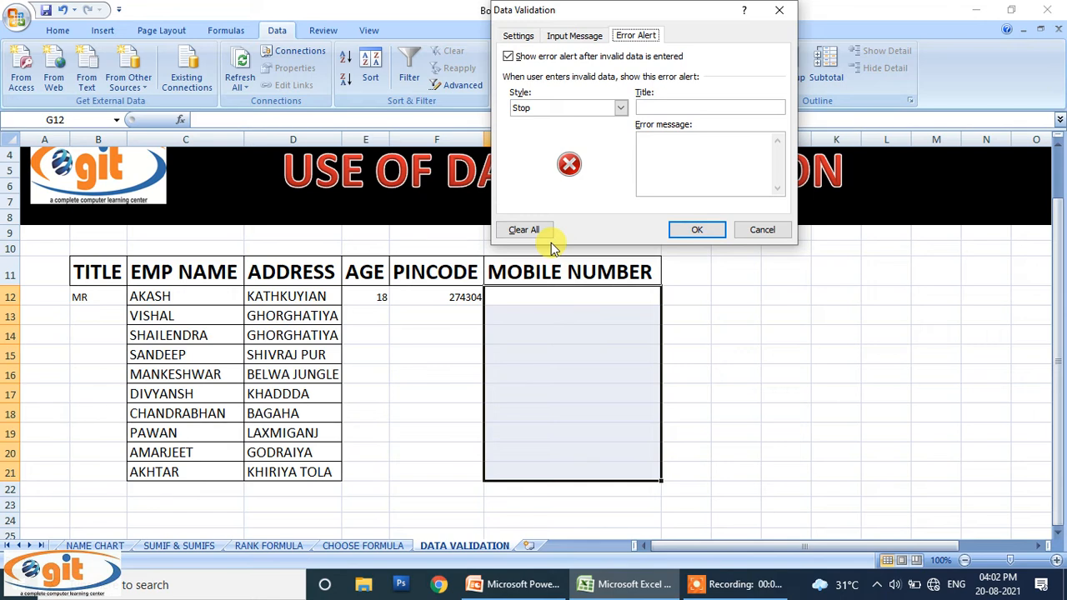
click(521, 37)
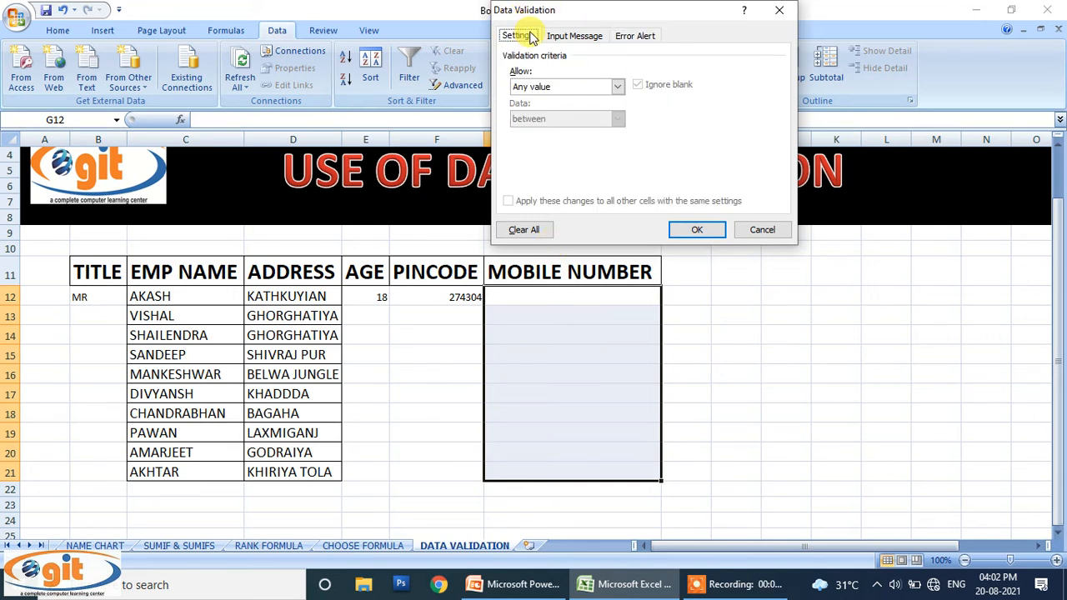
click(572, 86)
click(548, 160)
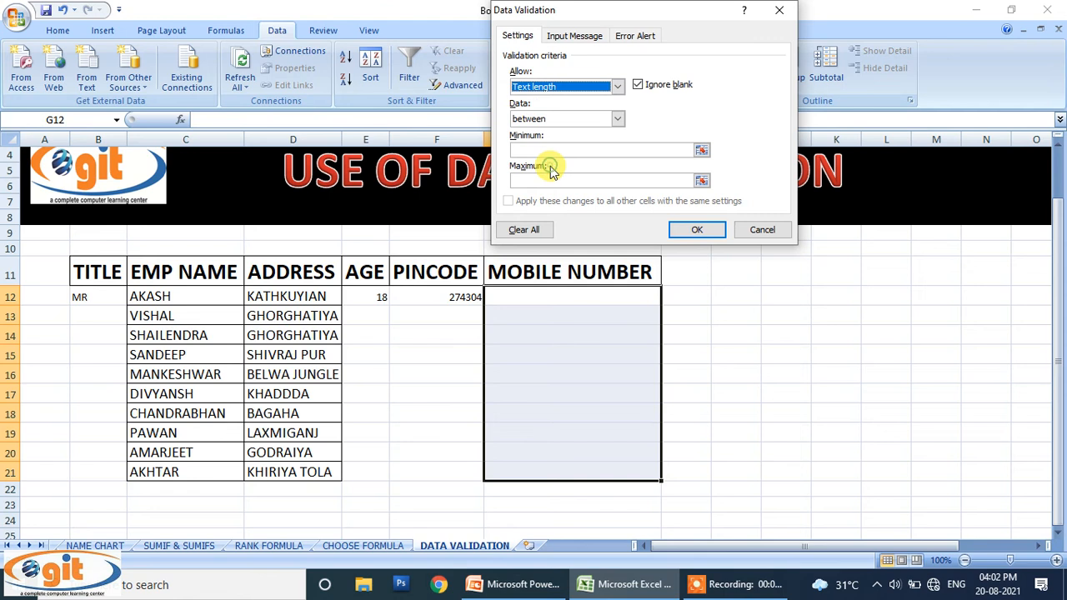
click(615, 119)
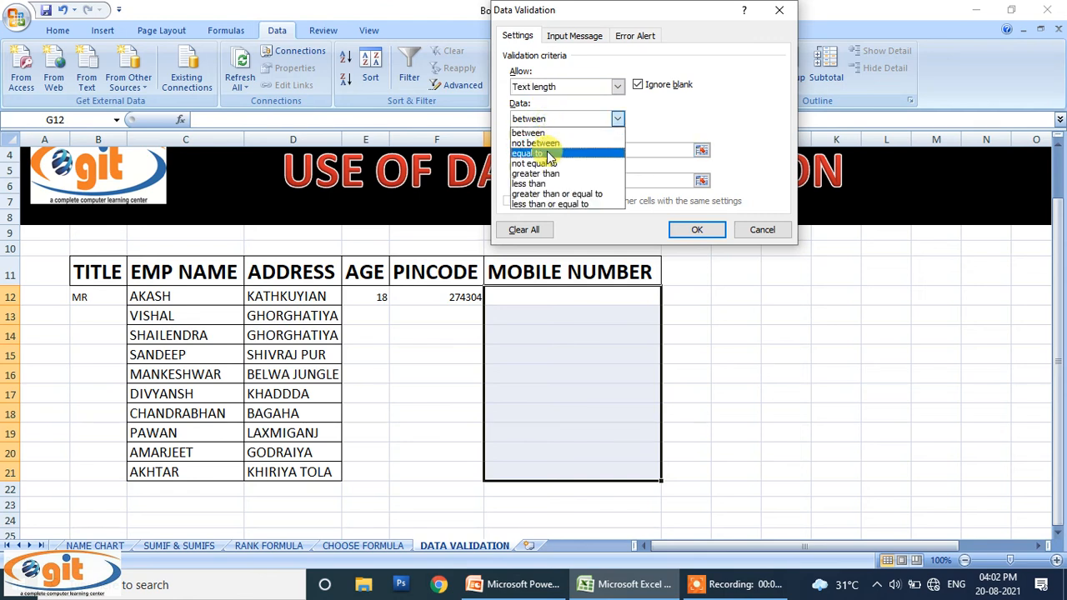
click(548, 155)
click(544, 149)
text(10)
click(688, 229)
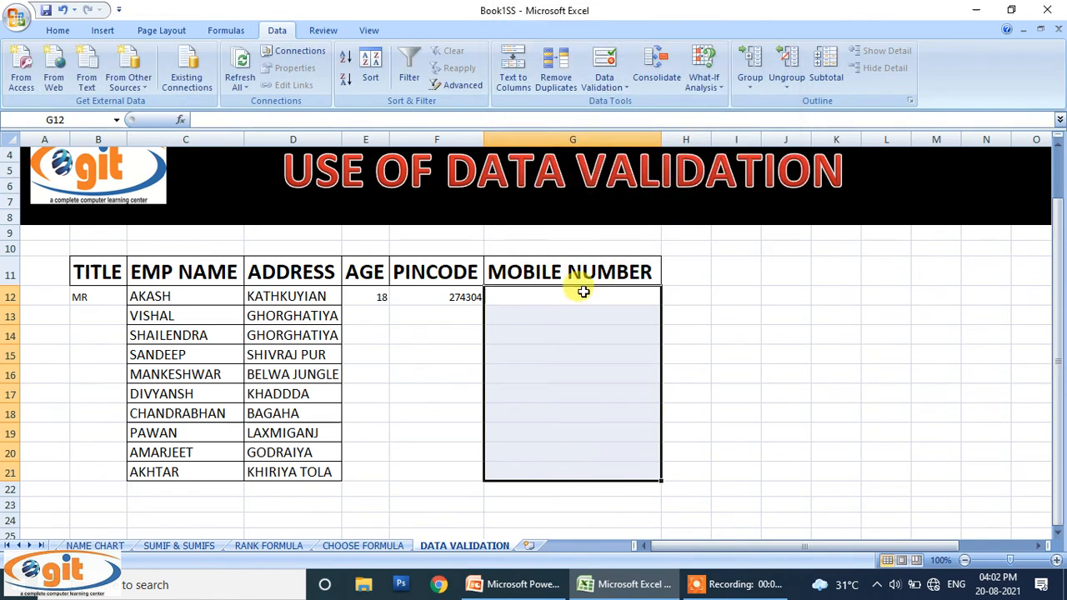
Step: Enter the first employee's 10-digit mobile number in G12 after an 11-digit entry is refused
click(584, 292)
text(88)
key(BackSpace)
key(BackSpace)
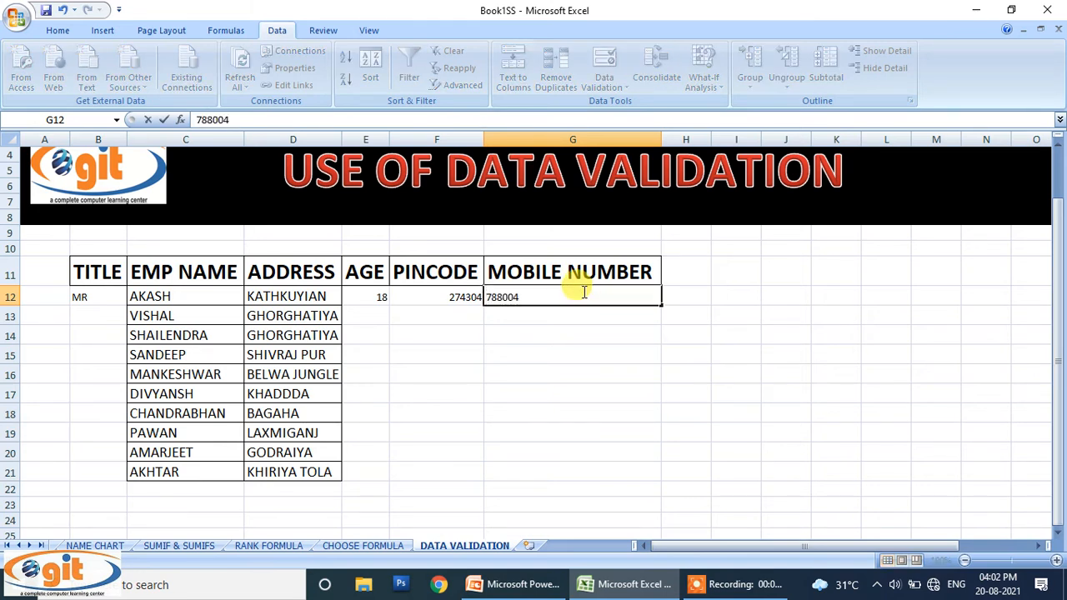
key(Return)
key(Return)
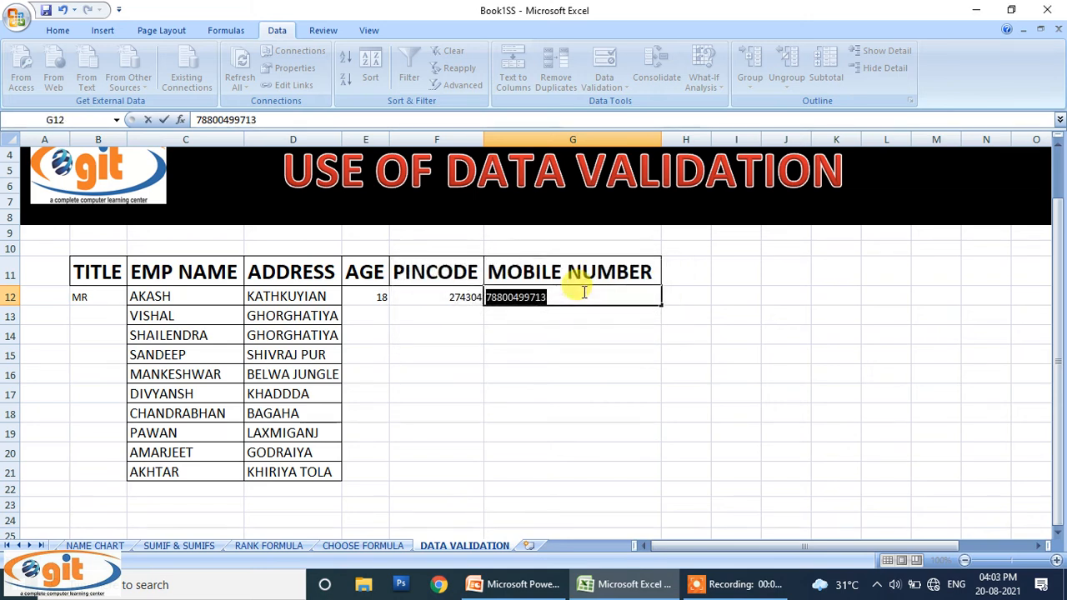
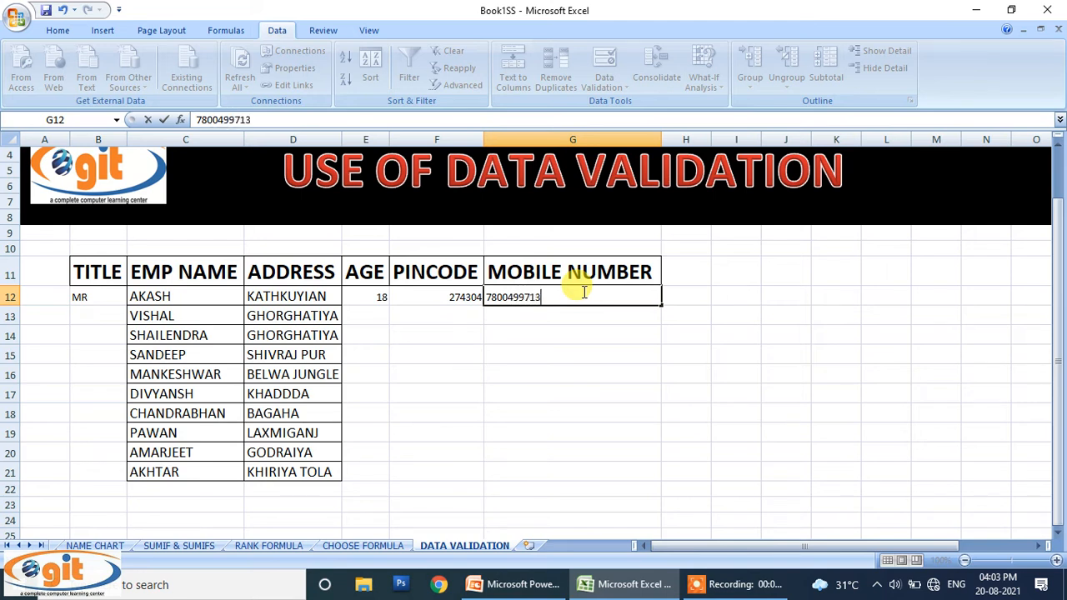
key(Return)
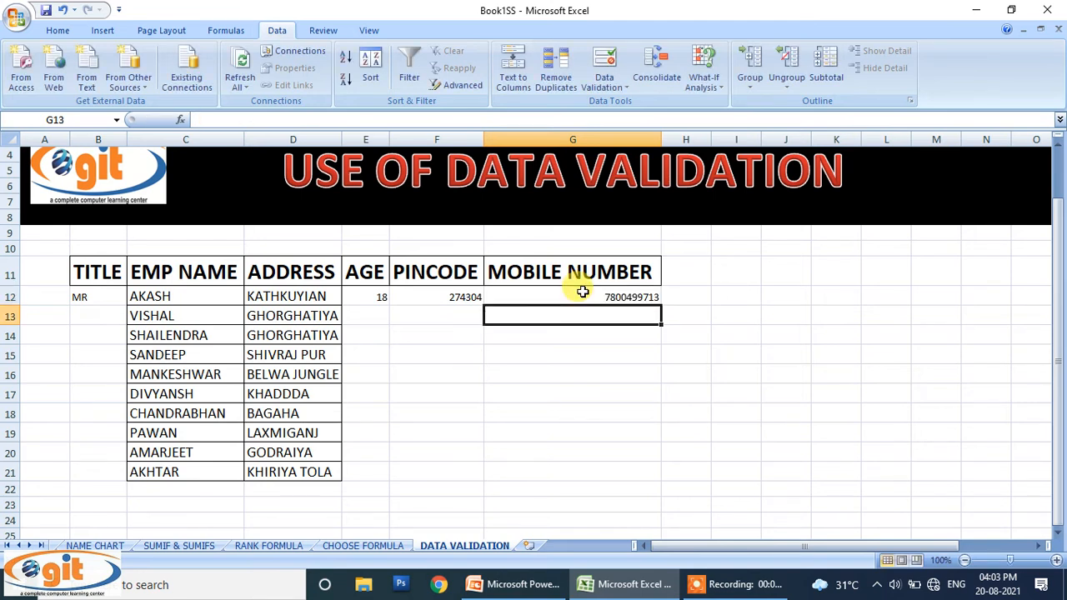
Step: Confirm a 5-digit mobile number in G13 is rejected, then reselect G12:G21
text(78515)
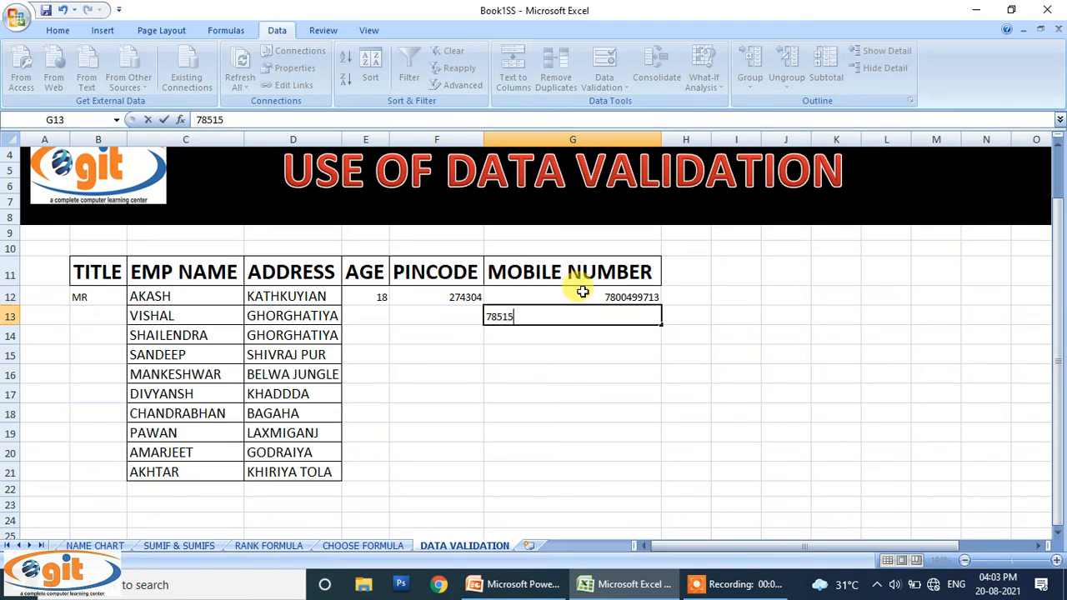
key(Return)
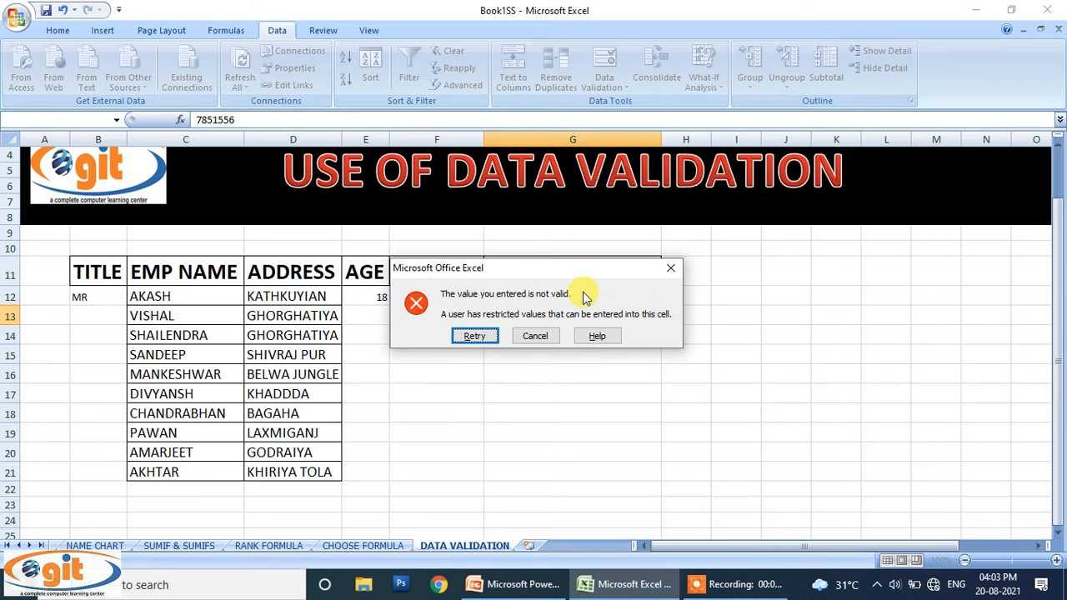
click(670, 267)
drag(613, 295, 593, 474)
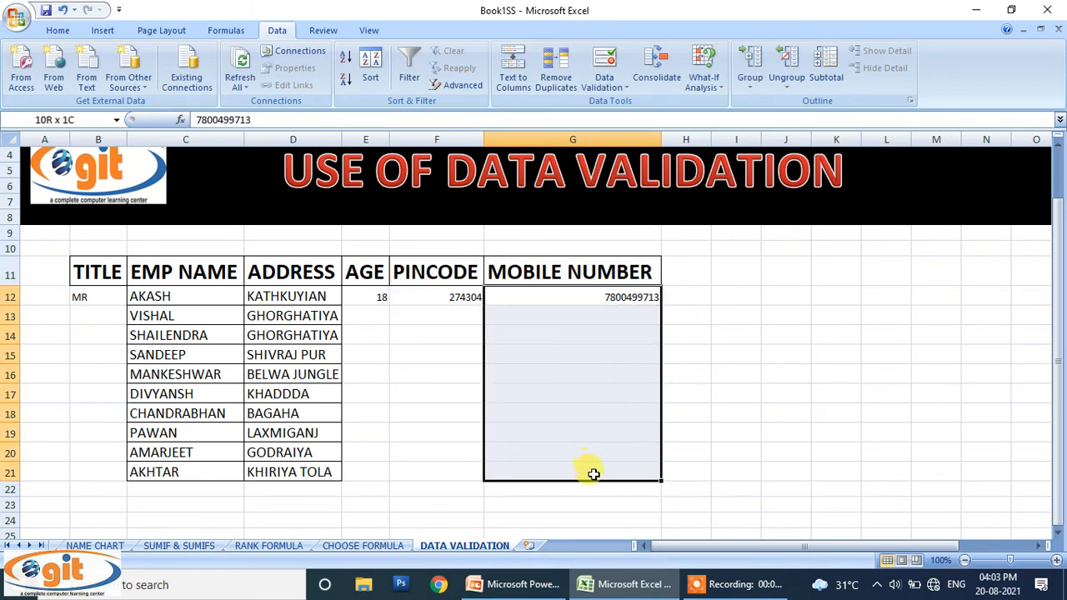
Step: Set the mobile number error alert message to 'ONLY 10 DIGIT WILL BE TAKEN'
click(605, 63)
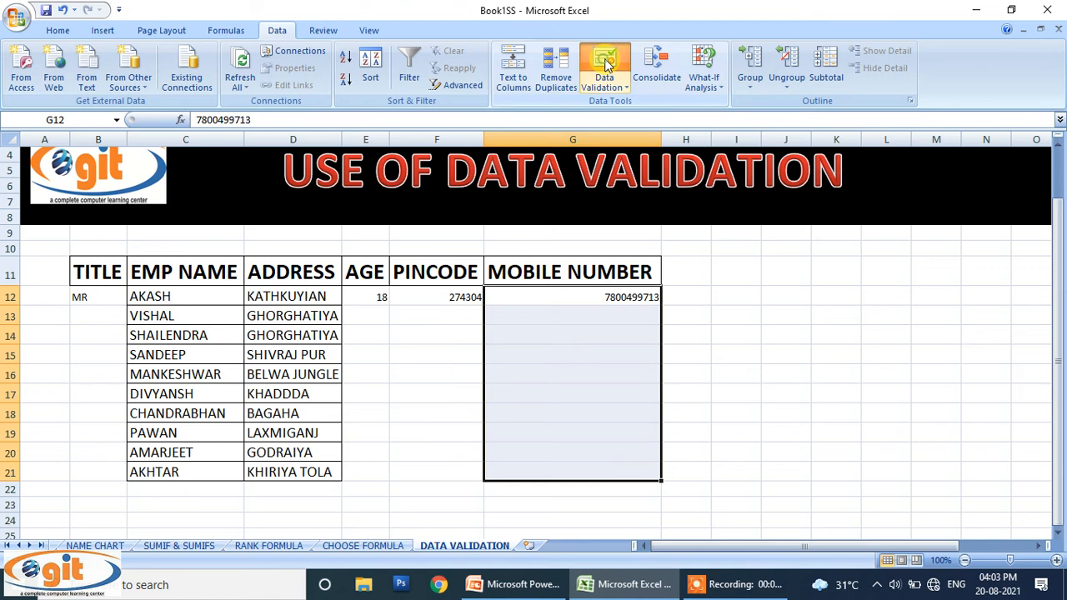
click(635, 35)
click(710, 152)
text(ONLY 10)
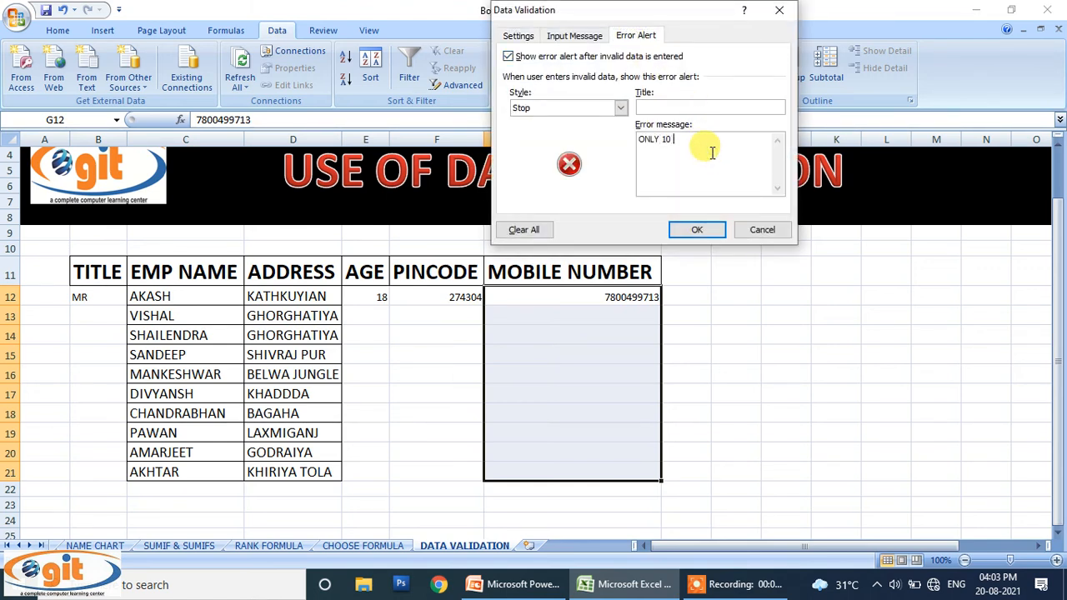
text( DIGIT WILL BE TAKEN)
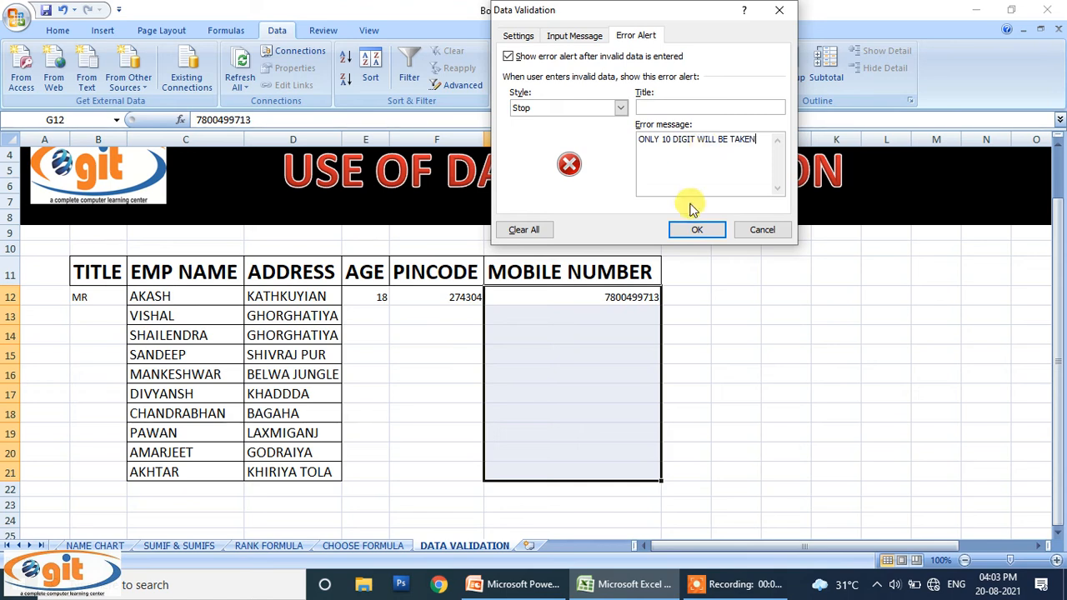
click(695, 229)
Step: Check that 459+8 in G13 triggers the alert and is refused, then reselect G12:G21
click(640, 312)
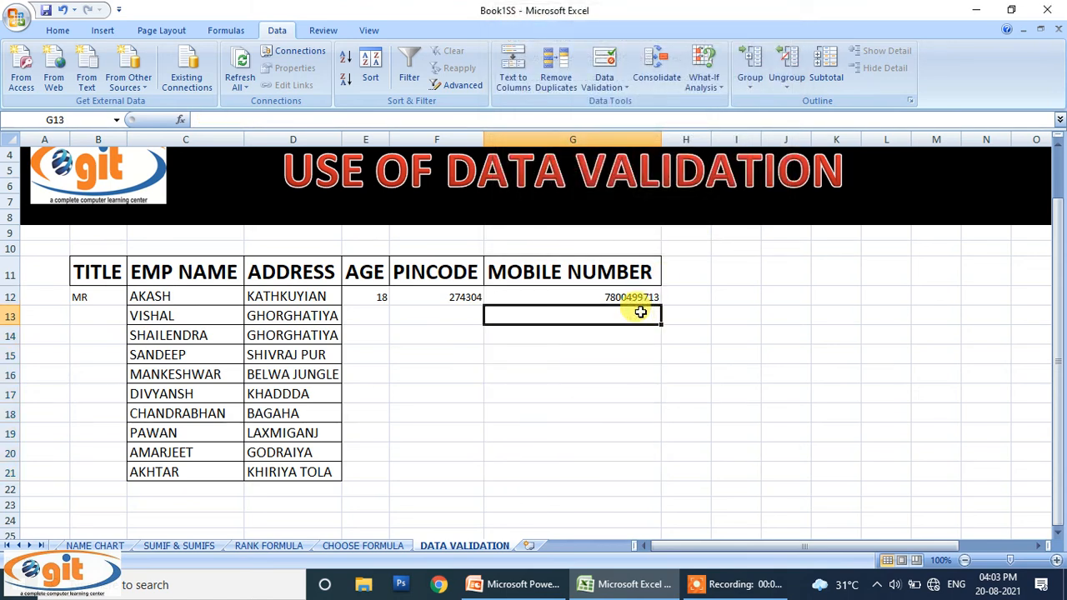
text(459+8)
key(Return)
key(Return)
key(Return)
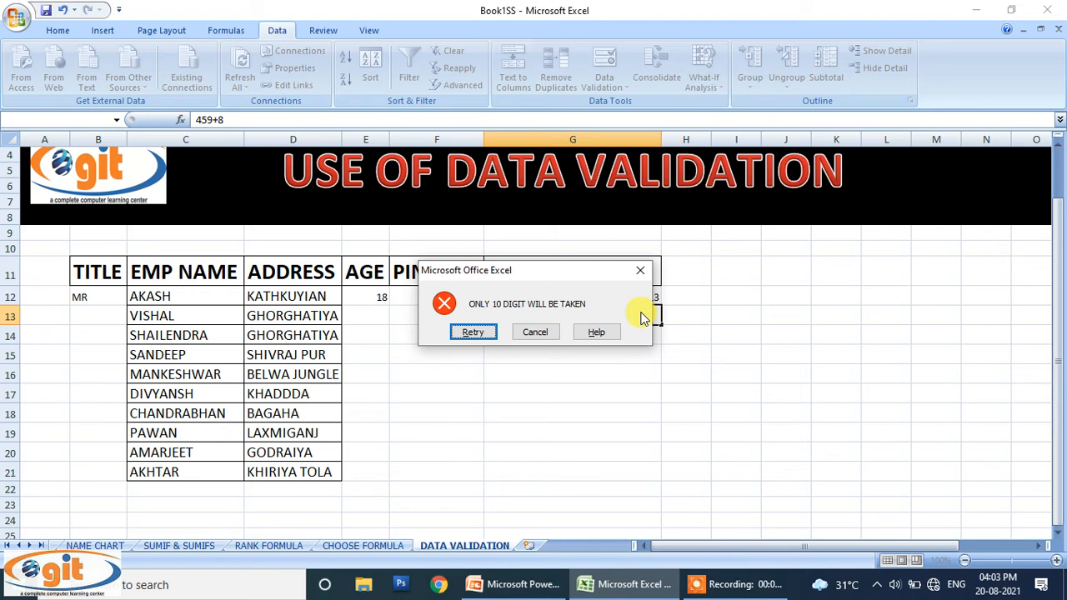
click(640, 270)
click(656, 338)
drag(637, 303, 606, 465)
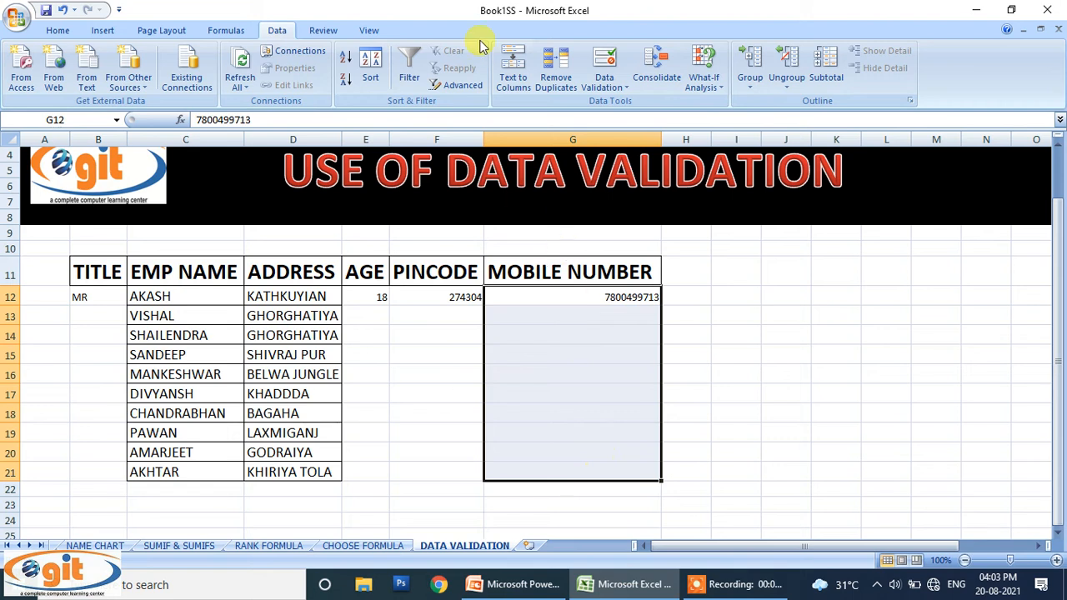
Step: Change the mobile number error alert style to Information
click(606, 58)
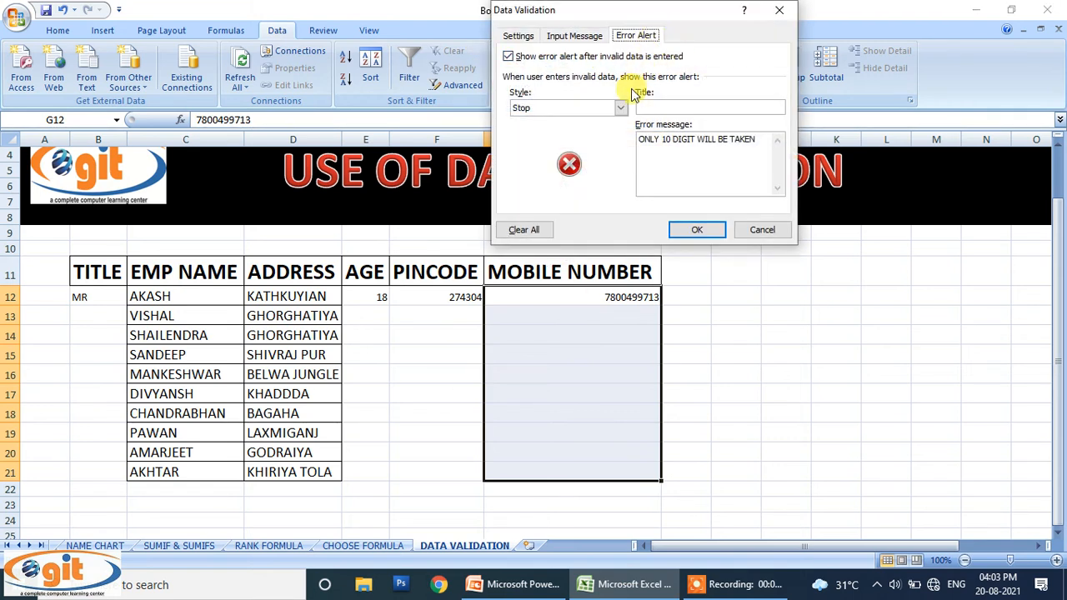
click(621, 108)
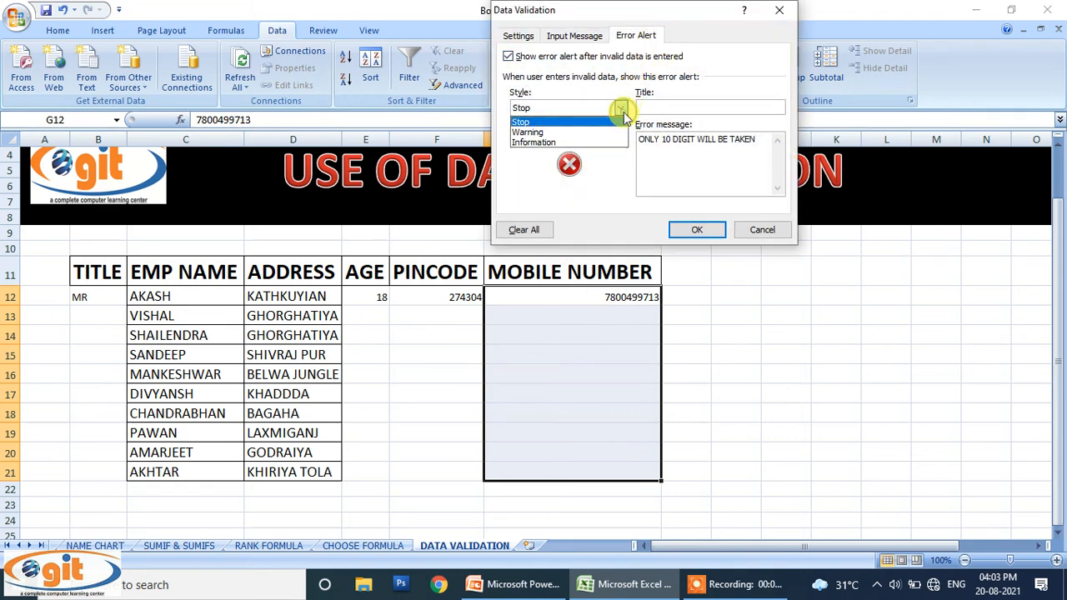
click(581, 146)
click(710, 231)
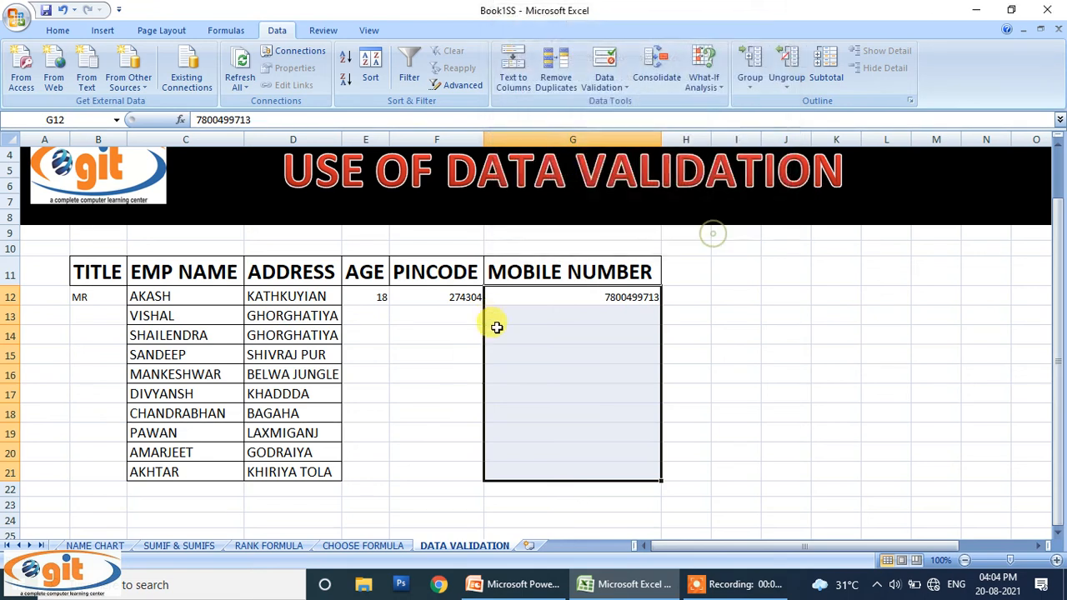
Step: Enter 89+56+ in G13, accept it past the warning, then delete it and reselect G12:G21
click(542, 317)
text(8)
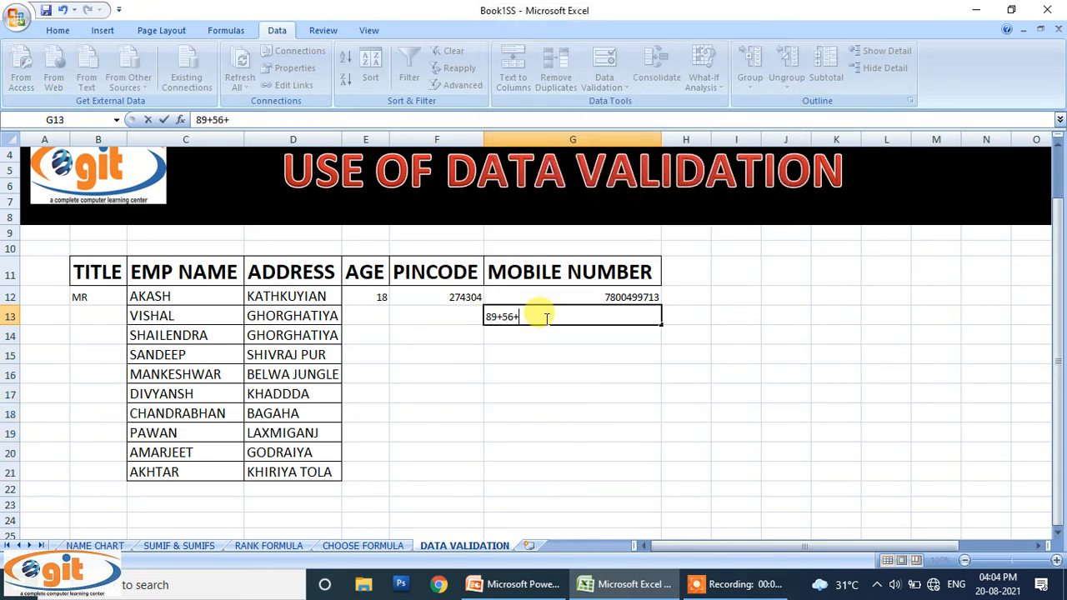
text(9+56+)
key(Return)
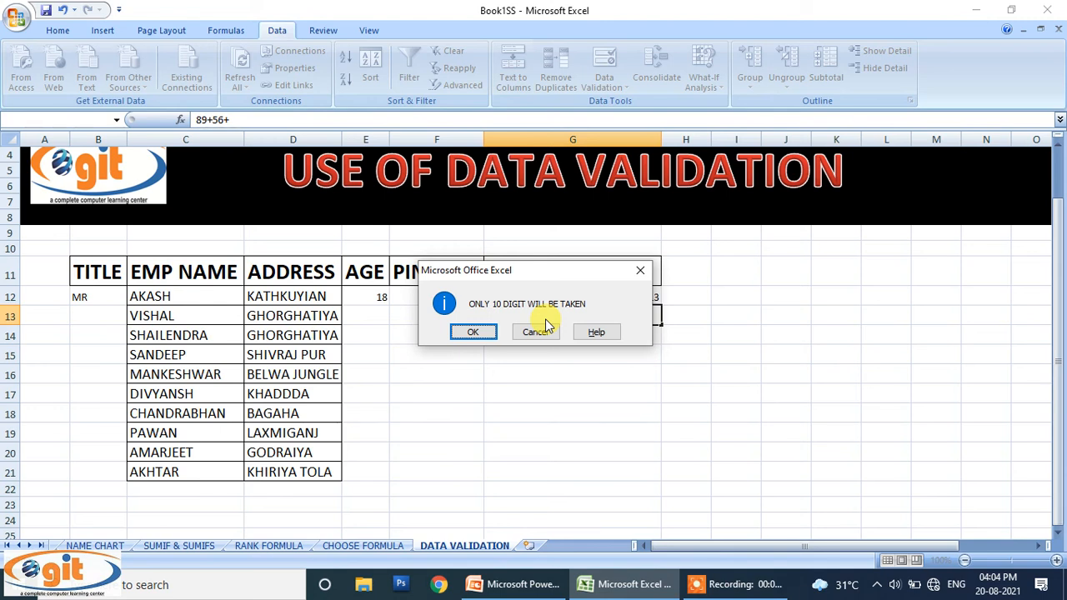
key(Return)
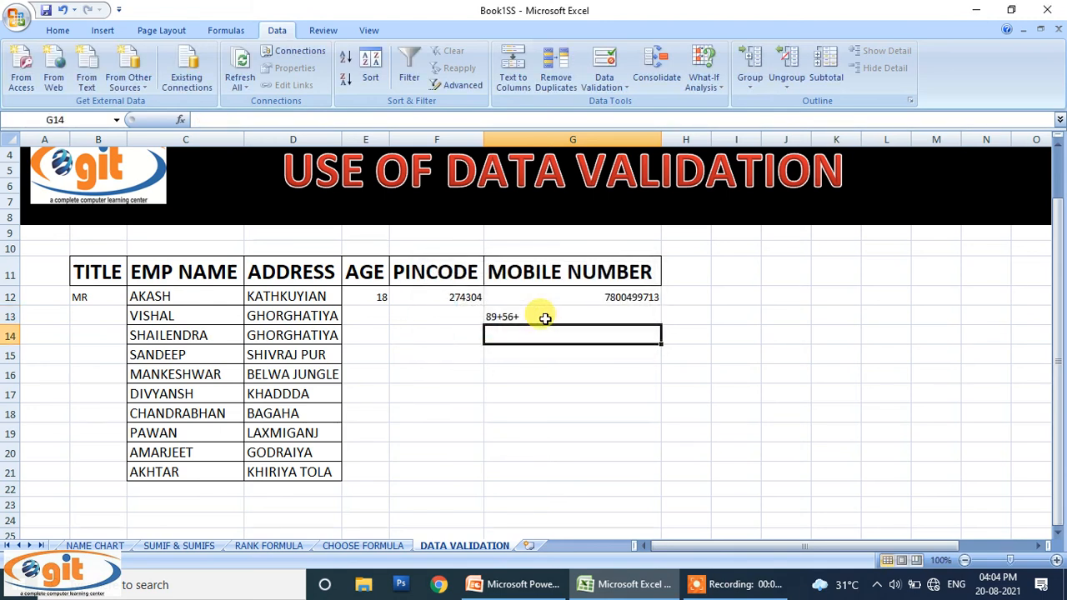
click(546, 319)
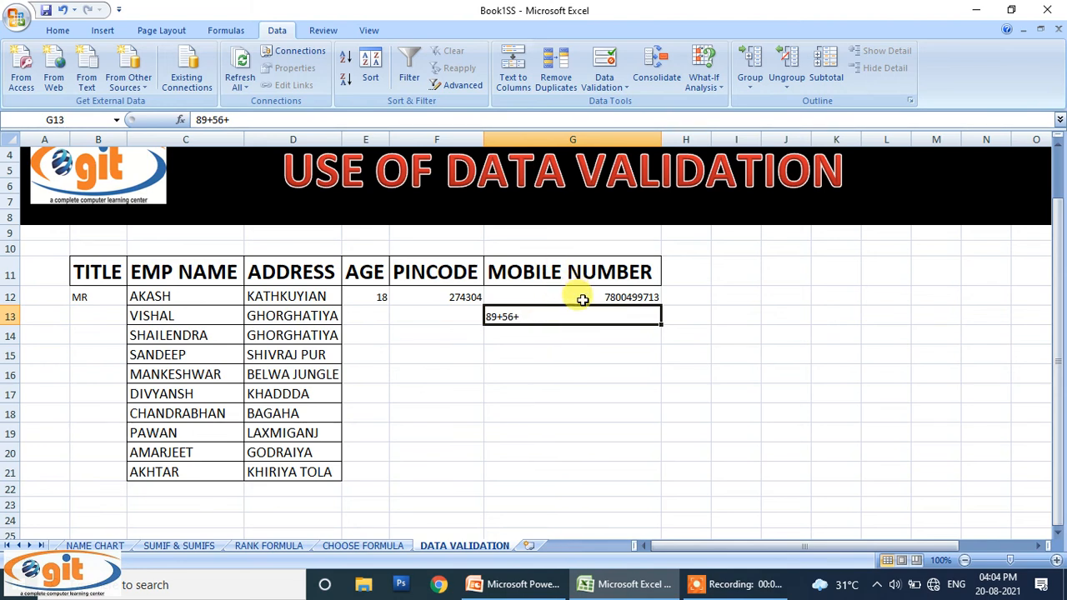
key(Delete)
drag(591, 298, 589, 462)
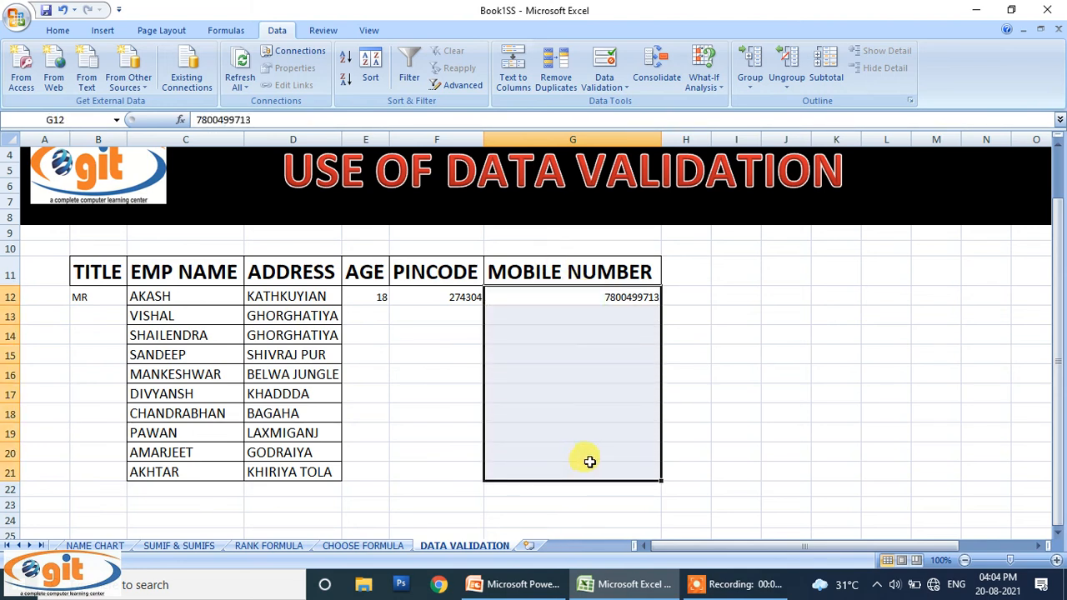
Step: Switch the mobile number error alert style back to Stop
click(605, 65)
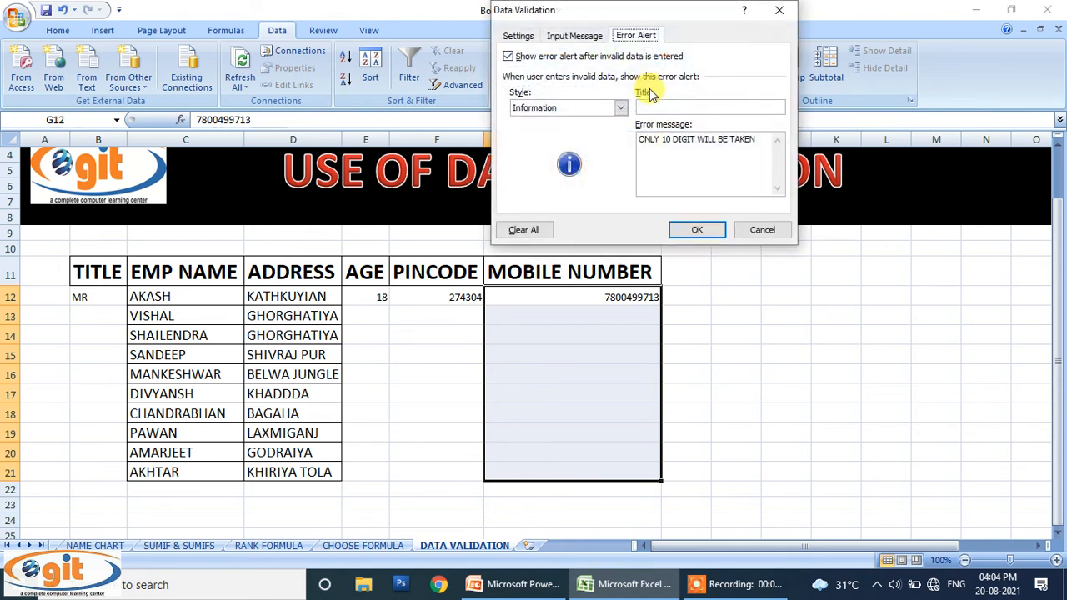
click(622, 108)
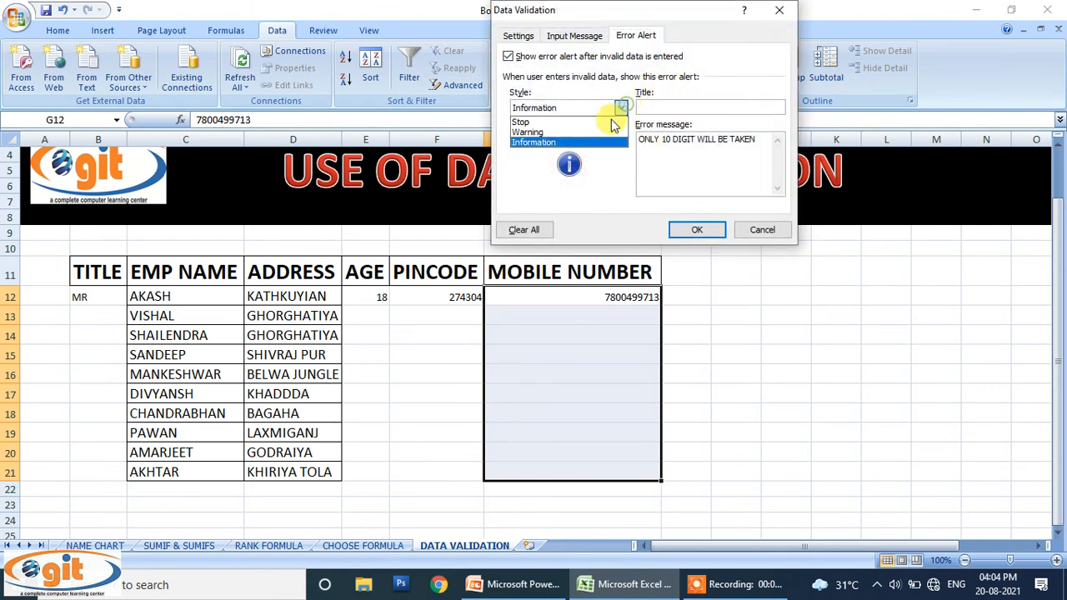
click(585, 119)
click(696, 230)
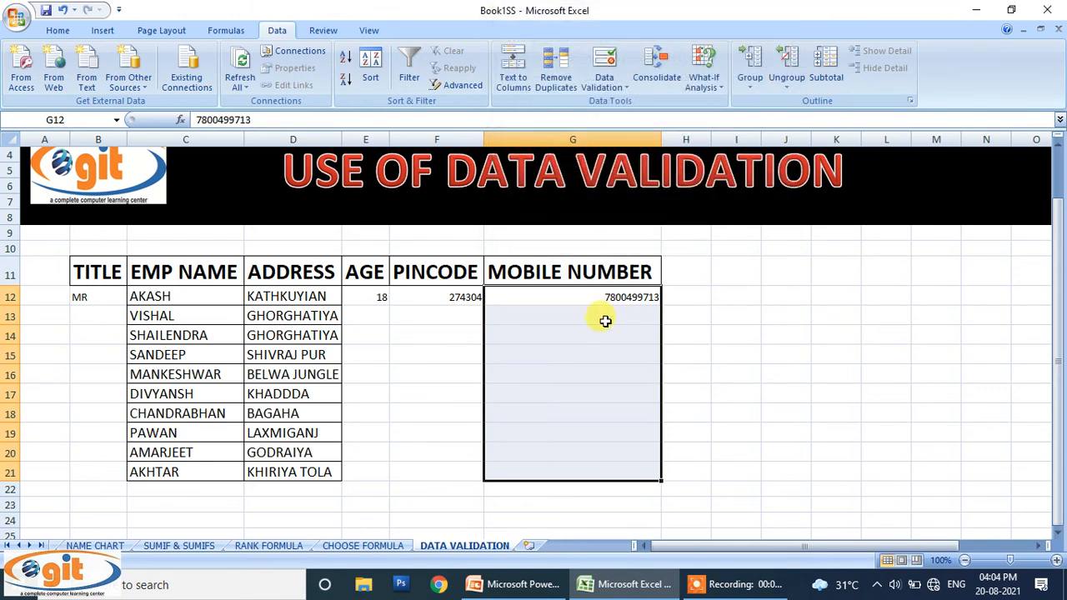
Step: Confirm the five-digit entry 98956 in G14 is rejected and cancelled
click(608, 326)
text(98956)
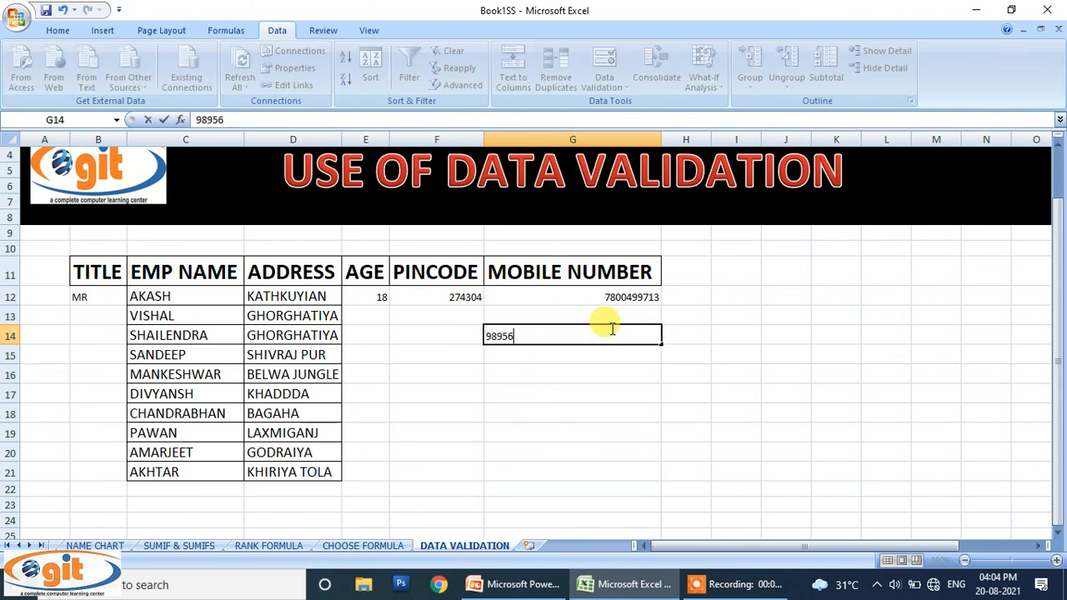
key(Return)
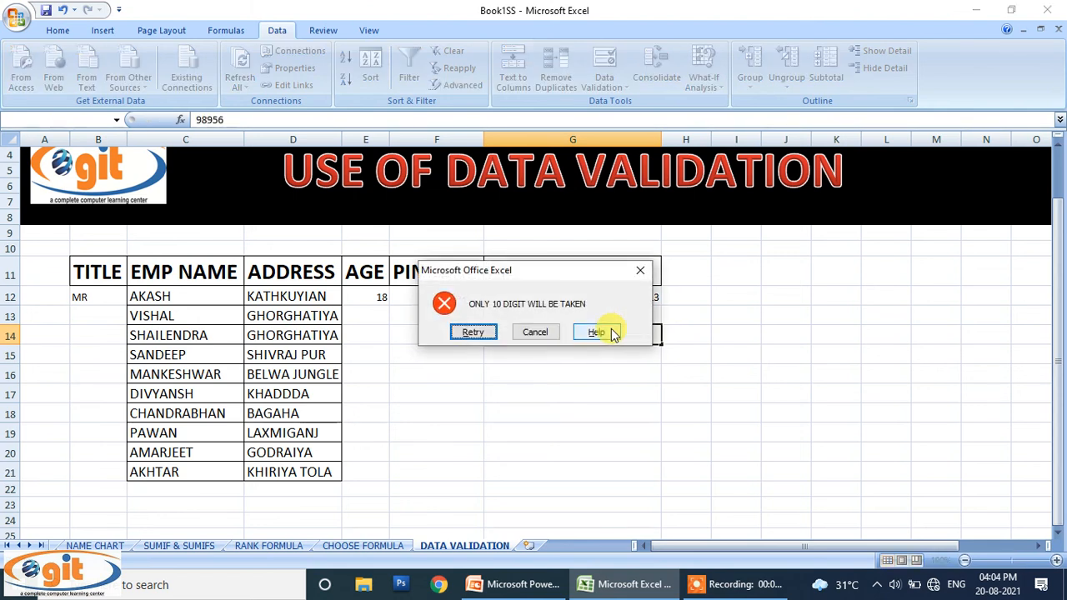
click(637, 272)
click(738, 330)
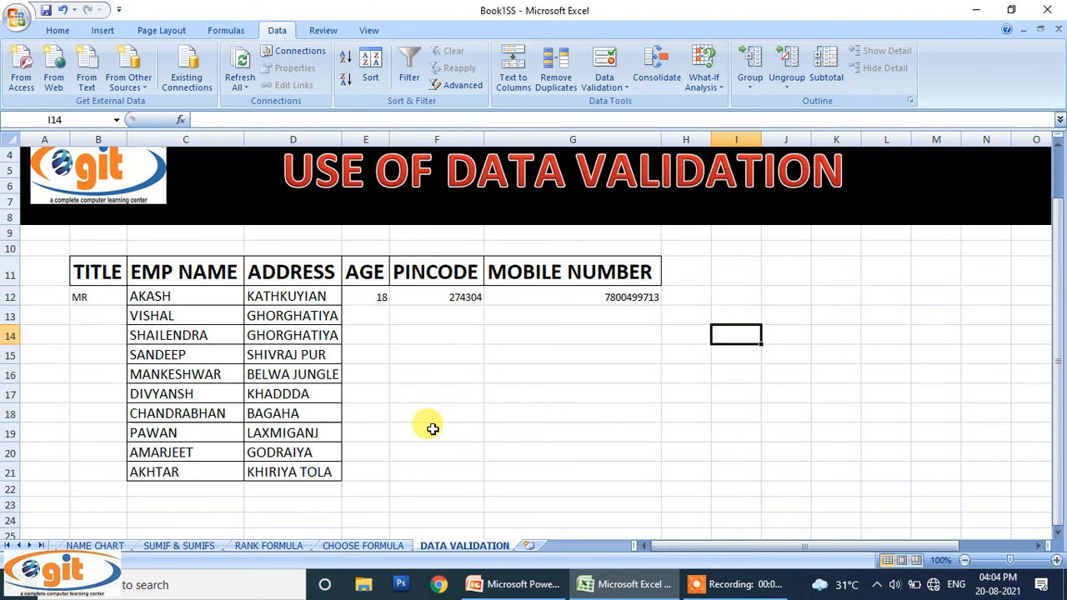
click(726, 584)
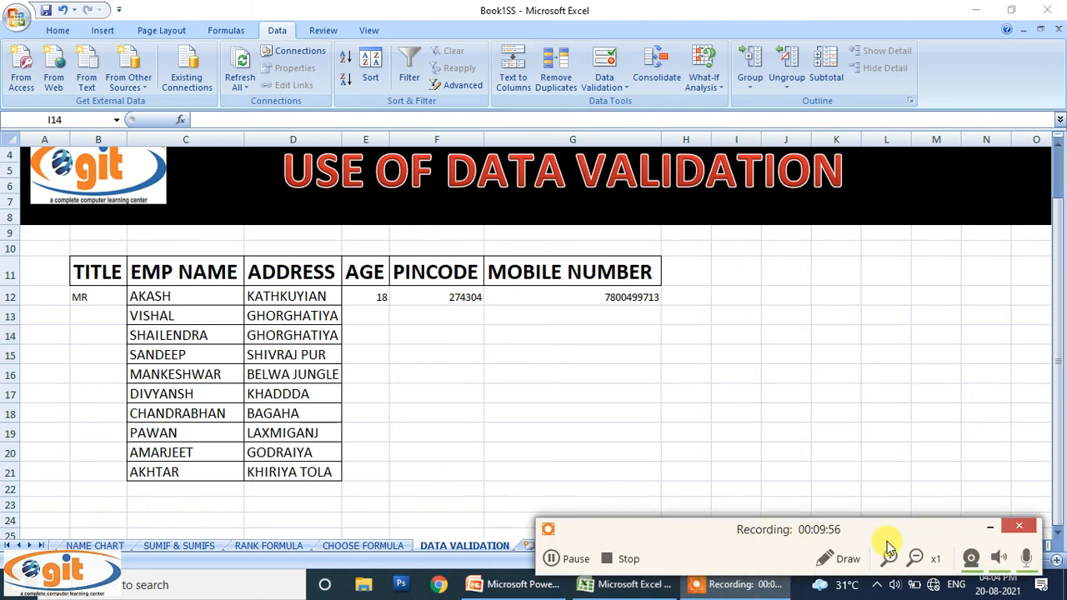